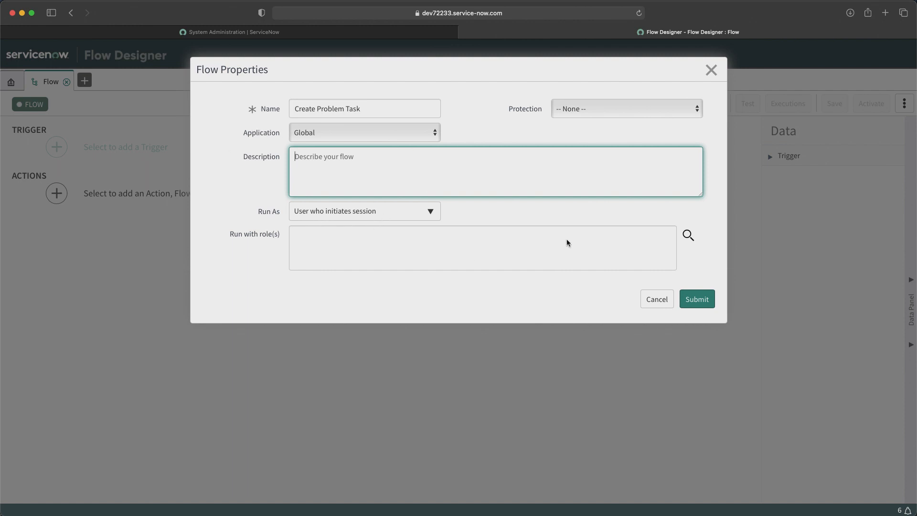
# Submit the Create Problem Task flow properties and give the flow a trigger that fires when a record is created.
pyautogui.click(591, 213)
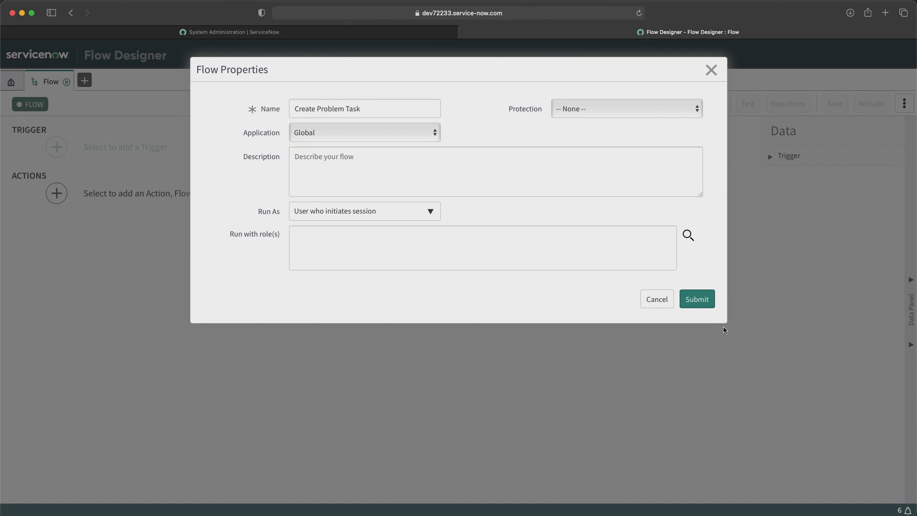
pyautogui.click(697, 300)
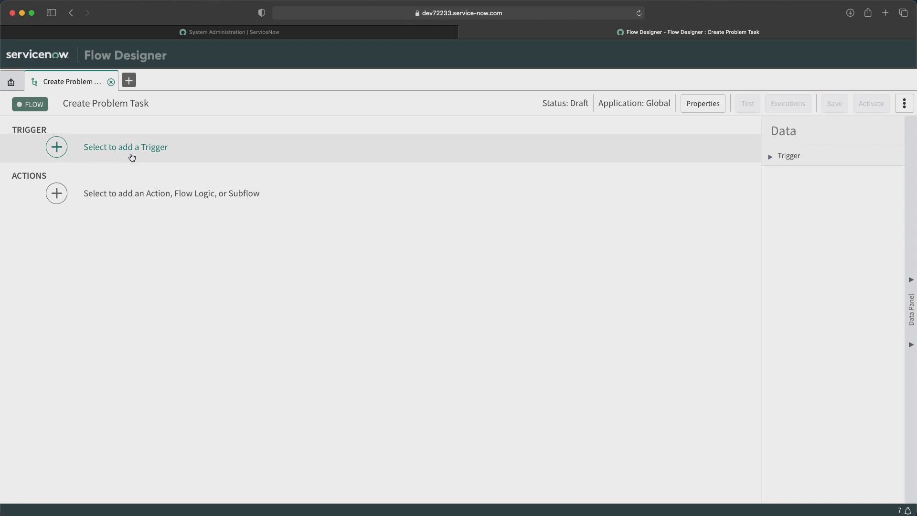
pyautogui.click(130, 151)
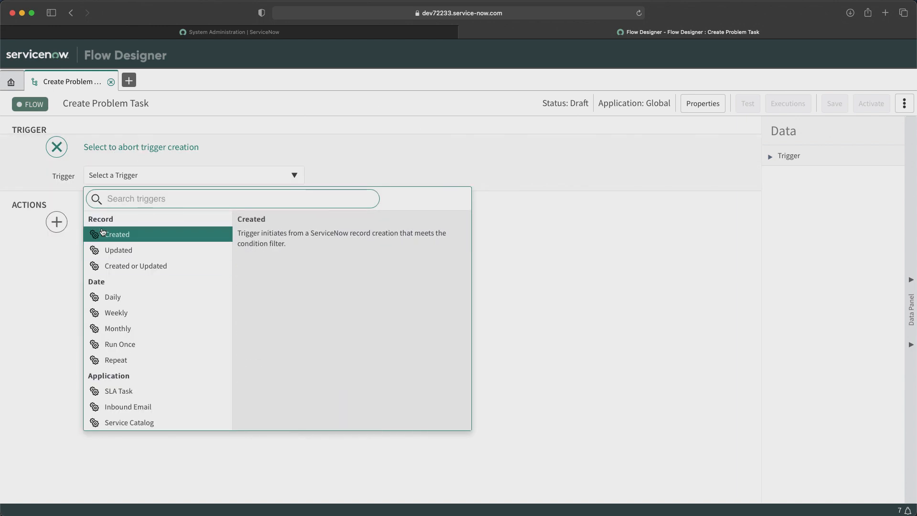
pyautogui.click(113, 235)
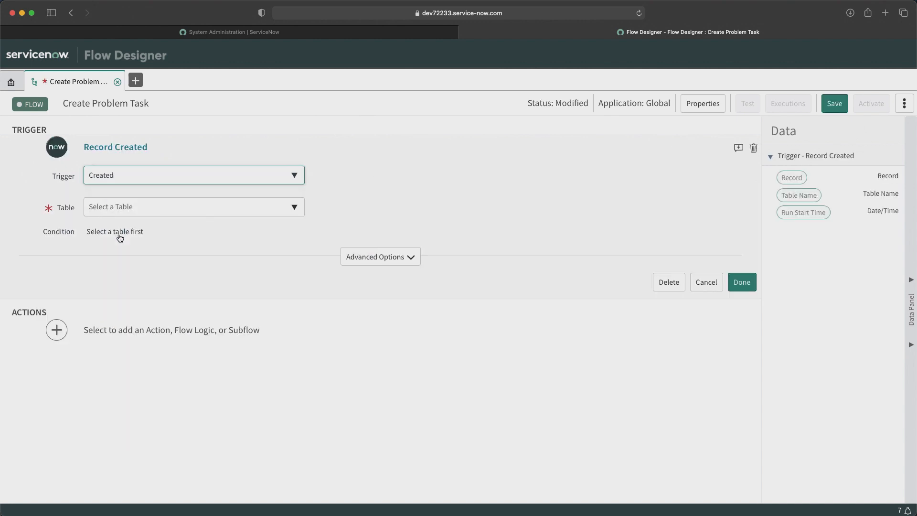
# Set the trigger's table to Problem [problem] and finish the trigger configuration.
pyautogui.click(141, 207)
pyautogui.write('problem')
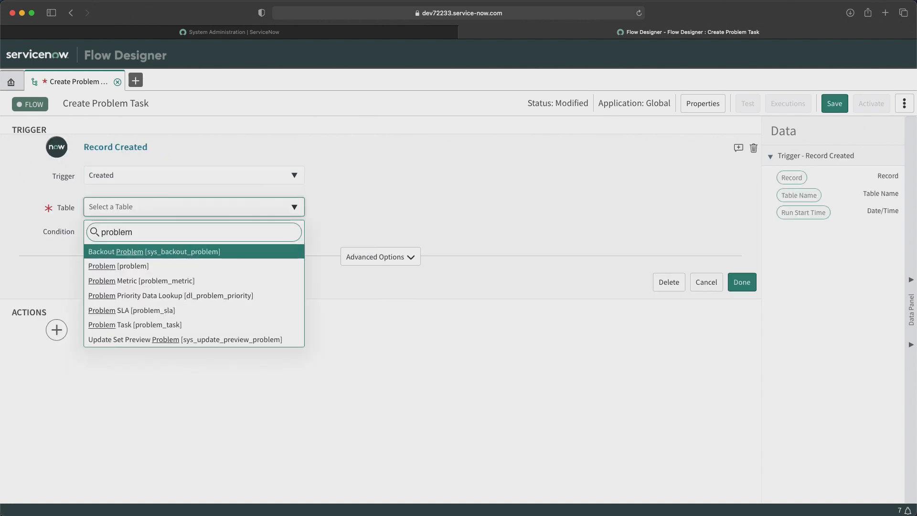
pyautogui.press('Down')
pyautogui.press('Return')
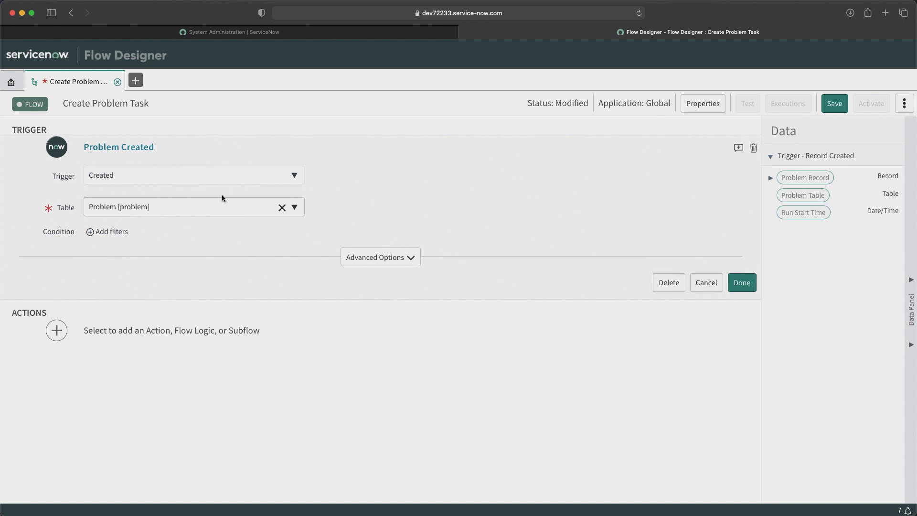
pyautogui.click(741, 283)
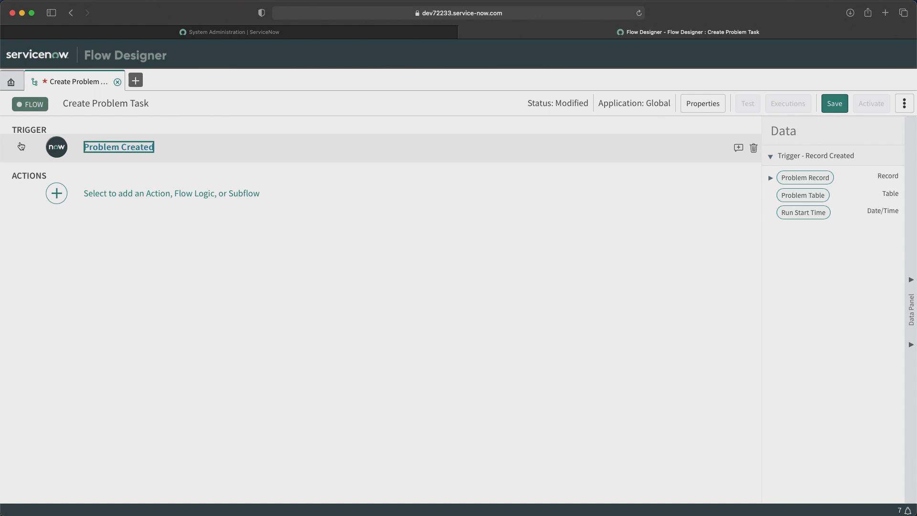
# Add a Create Task action to the flow and set its table to Problem Task [problem_task].
pyautogui.click(127, 196)
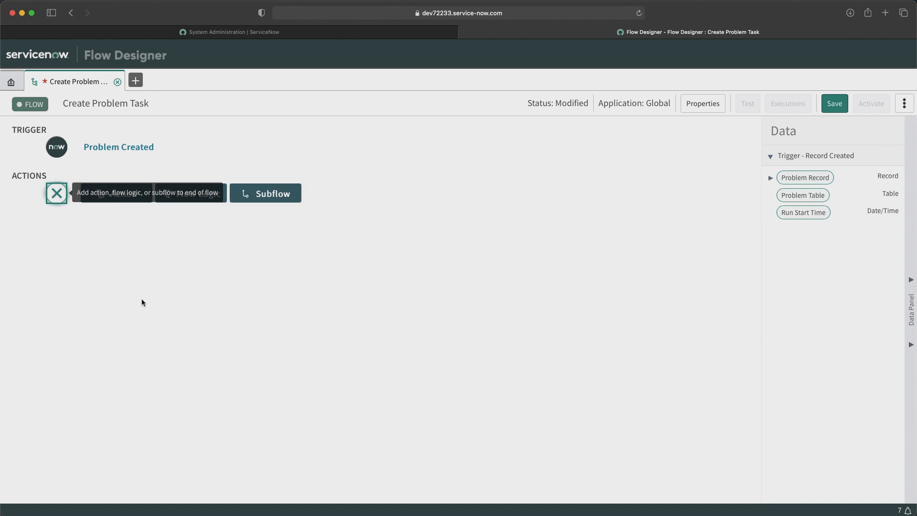
pyautogui.click(123, 193)
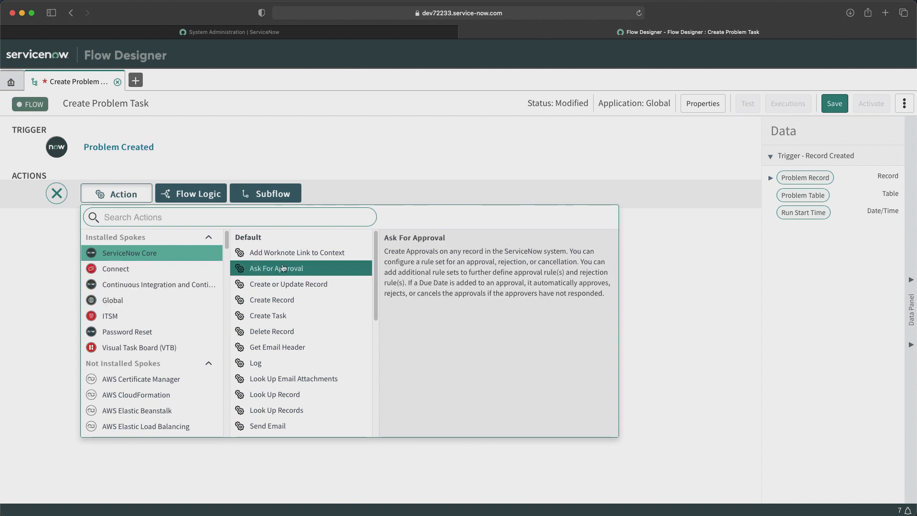
pyautogui.click(279, 318)
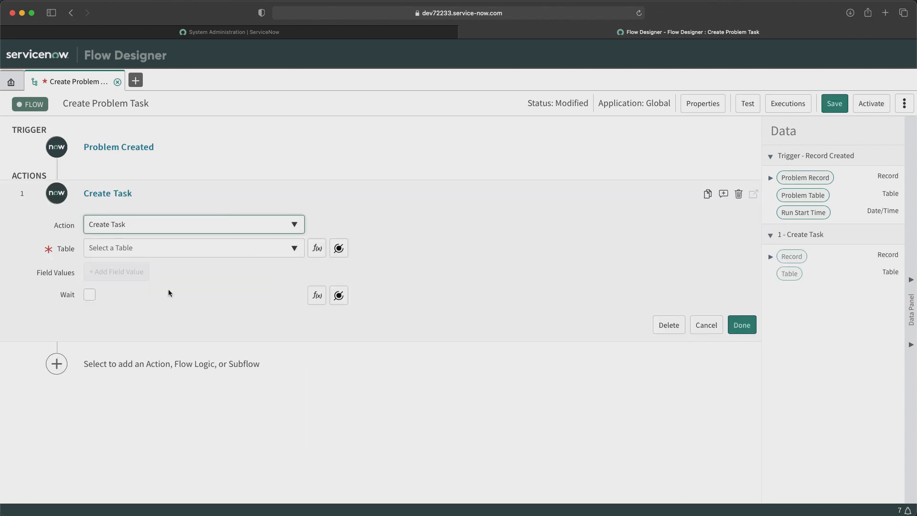
pyautogui.click(133, 246)
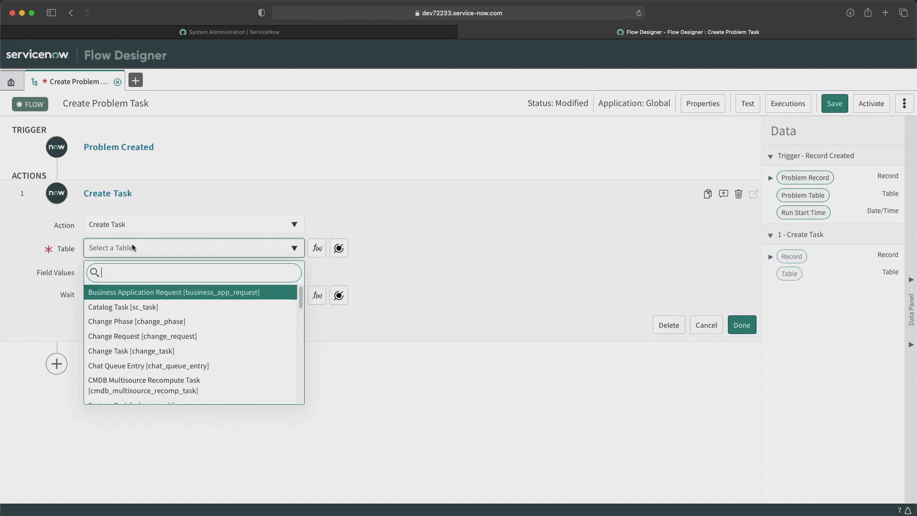
pyautogui.write('prob')
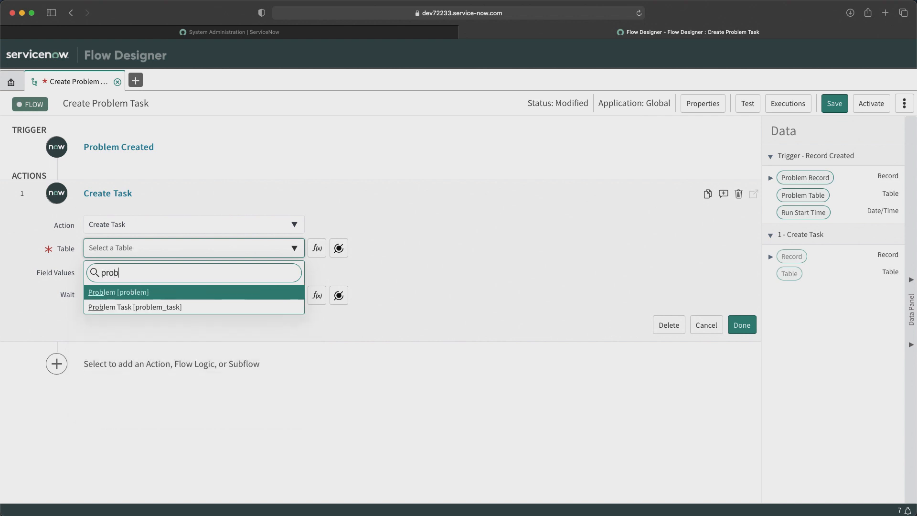
pyautogui.press('Down')
pyautogui.press('Return')
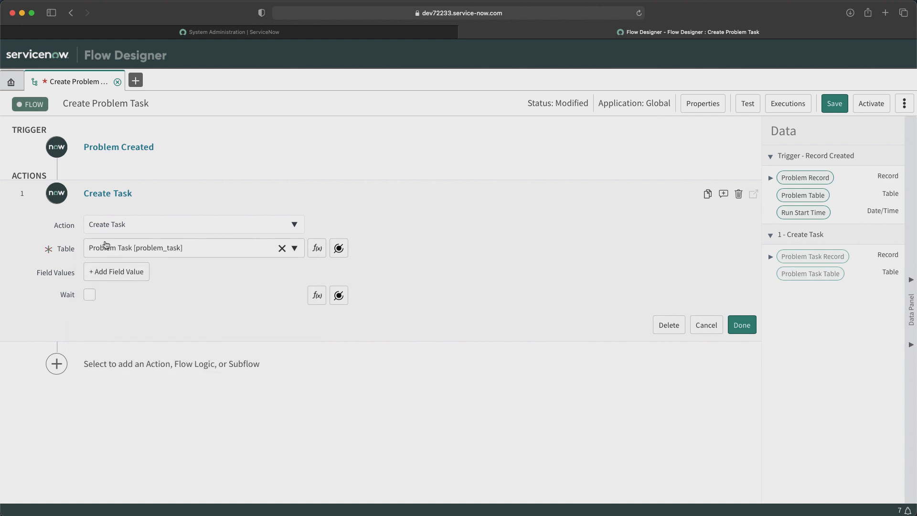
# Add a field value entry for the Problem field in the Create Task action.
pyautogui.click(114, 272)
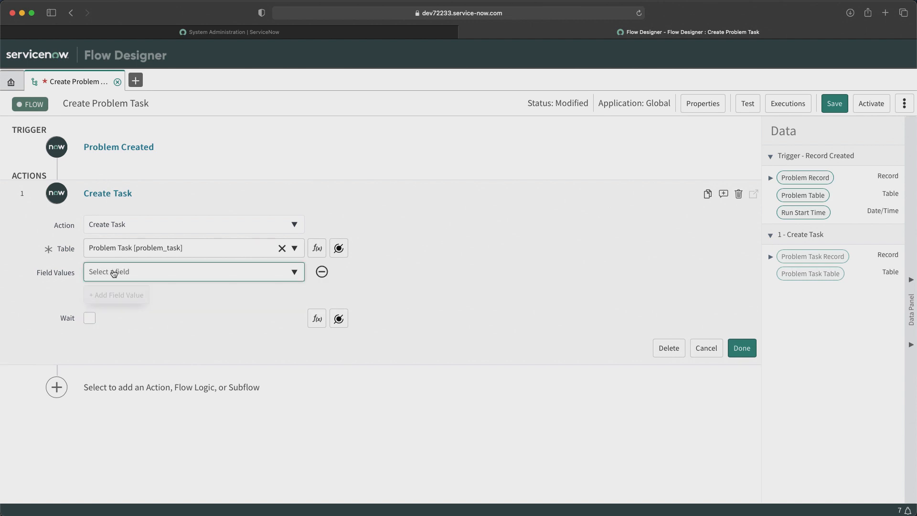
pyautogui.click(114, 273)
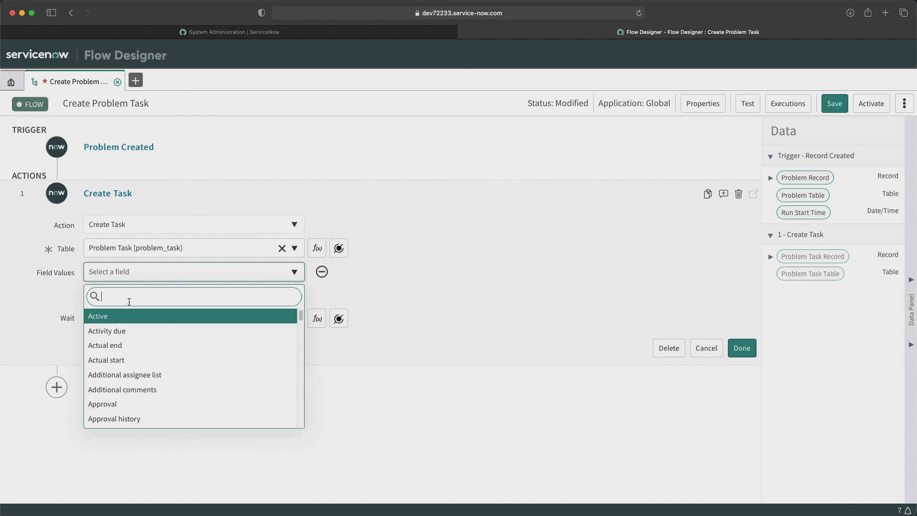
pyautogui.write('prob')
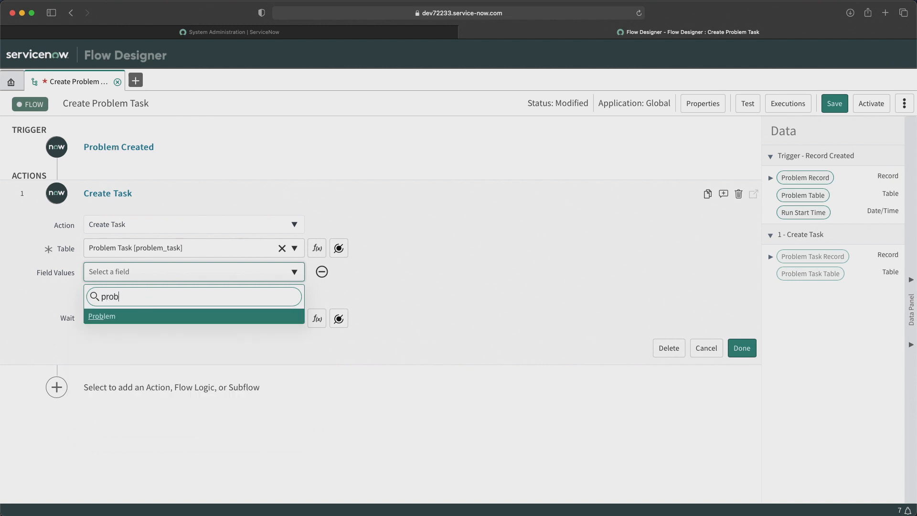
pyautogui.press('Return')
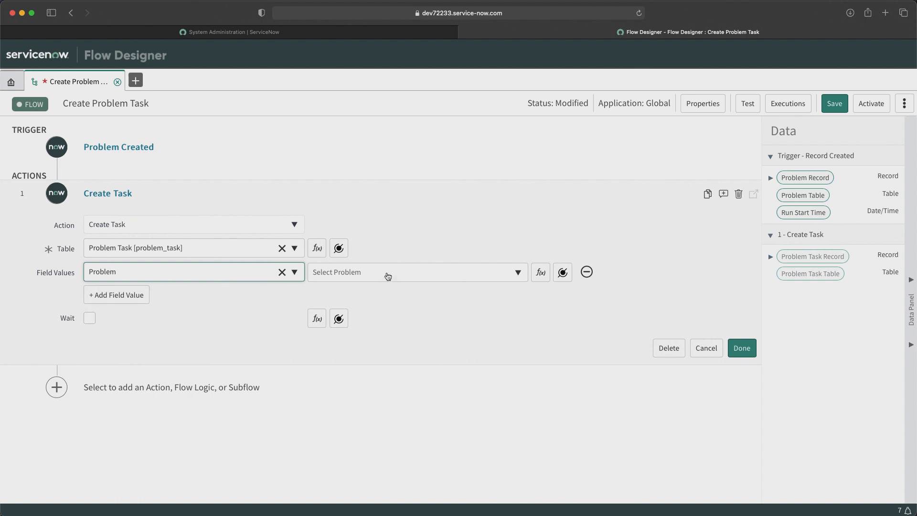
pyautogui.click(563, 272)
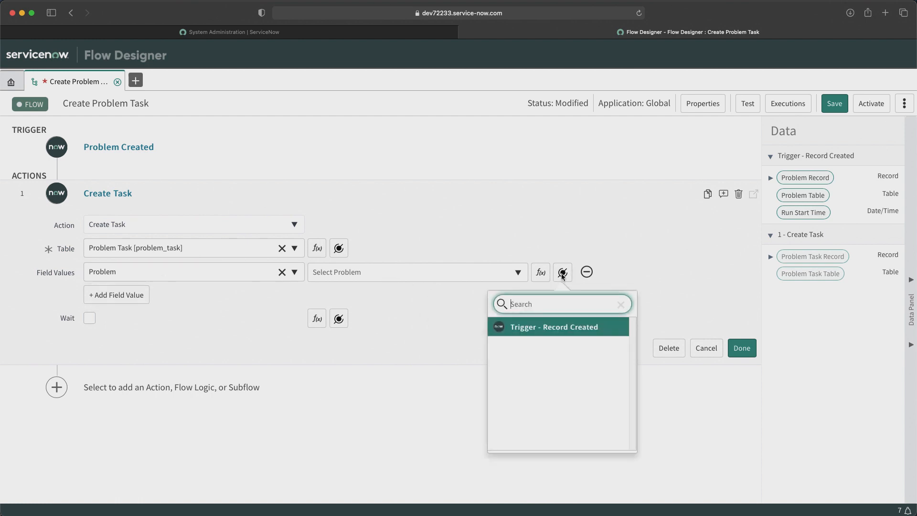
pyautogui.click(397, 317)
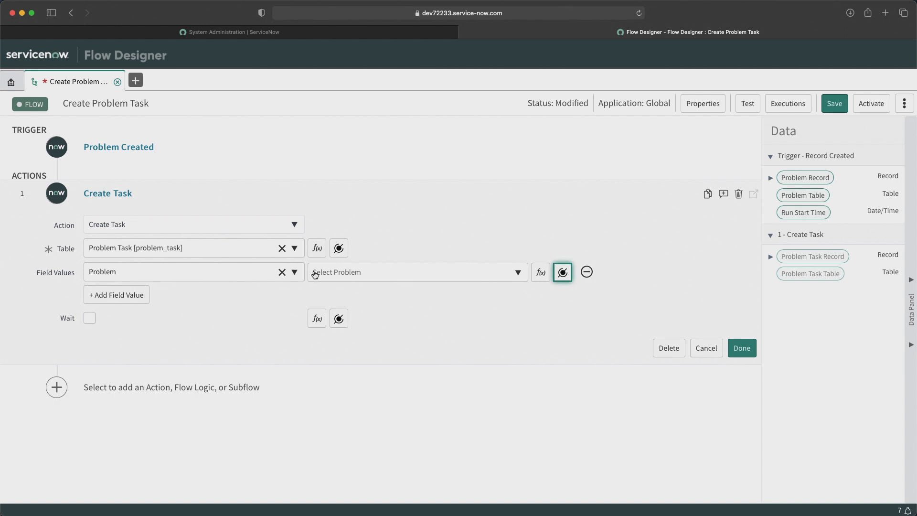
pyautogui.click(373, 276)
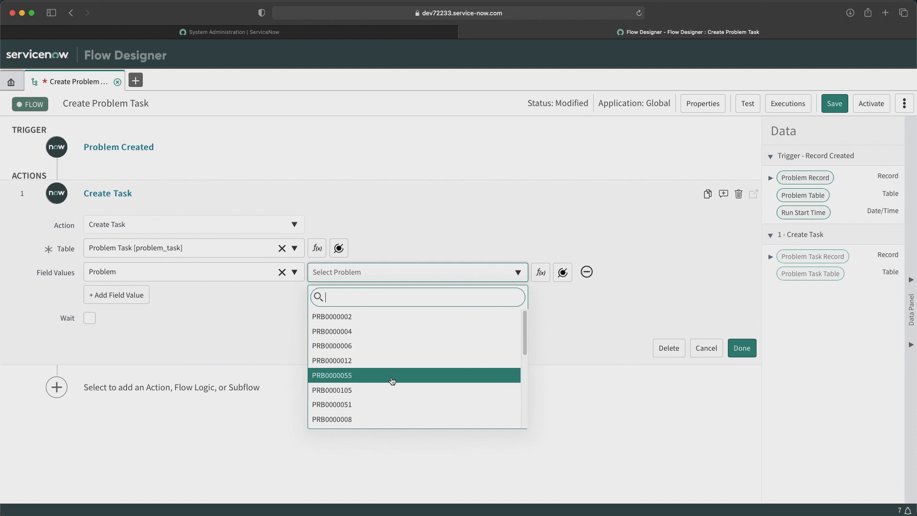
pyautogui.click(572, 310)
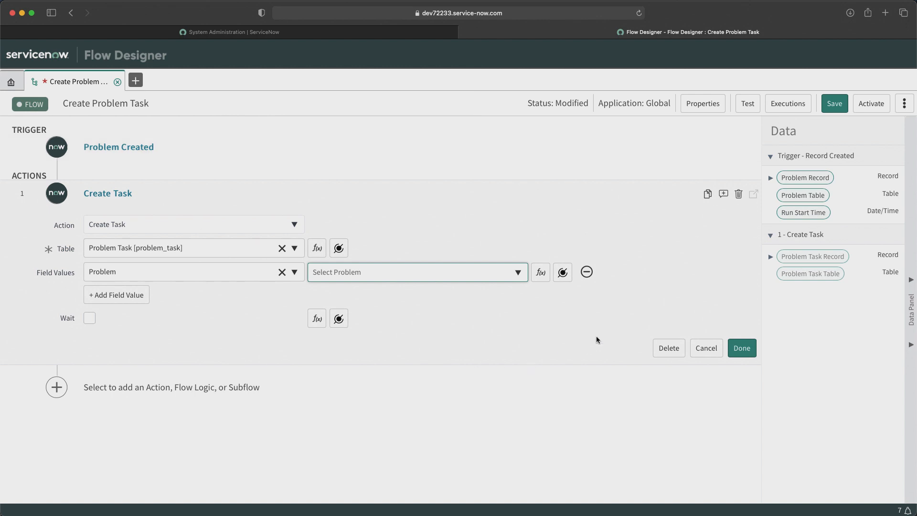
# Set the Problem field's value to the Problem Record data pill from the Record Created trigger.
pyautogui.click(564, 273)
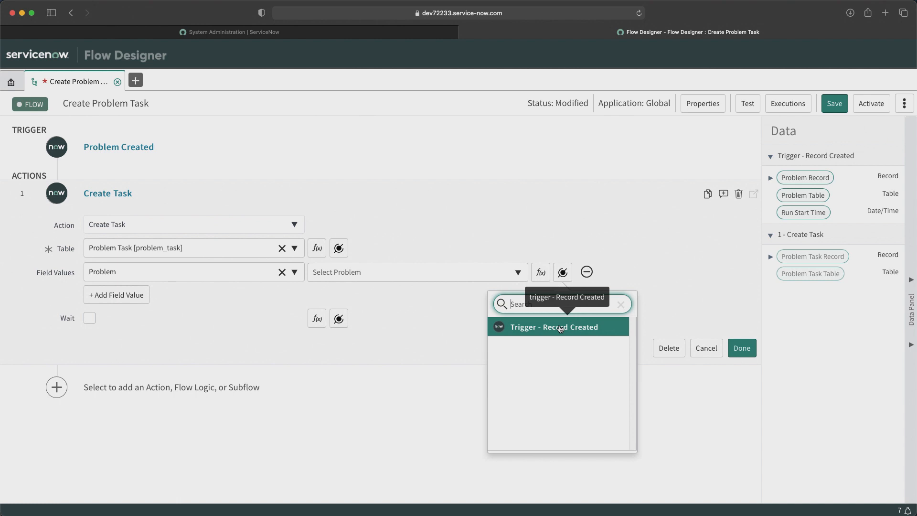
pyautogui.click(560, 329)
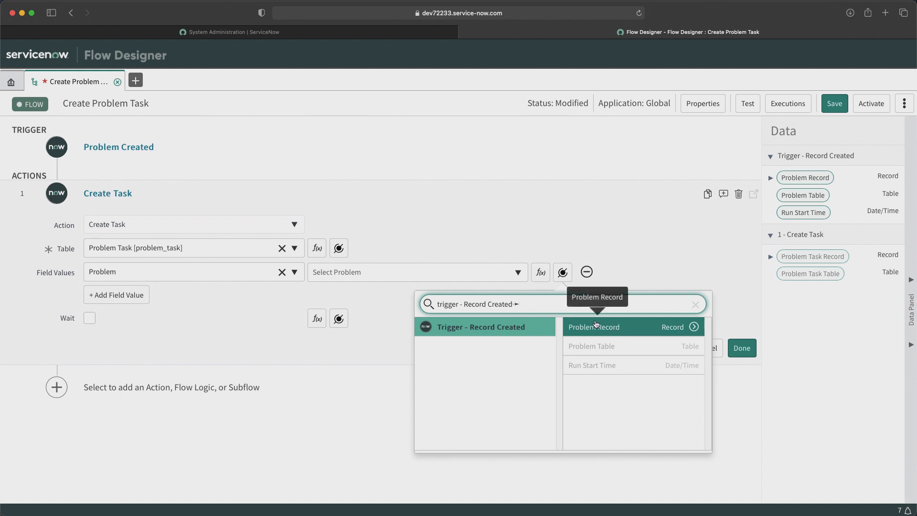
pyautogui.click(609, 330)
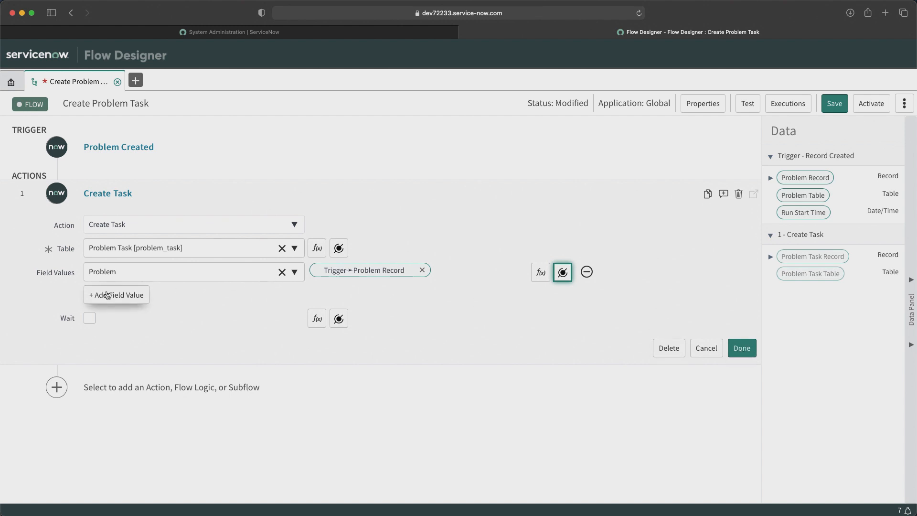
# Add a Short description field value of "FD Demo" to the Create Task action and finish the action.
pyautogui.click(107, 294)
pyautogui.click(150, 296)
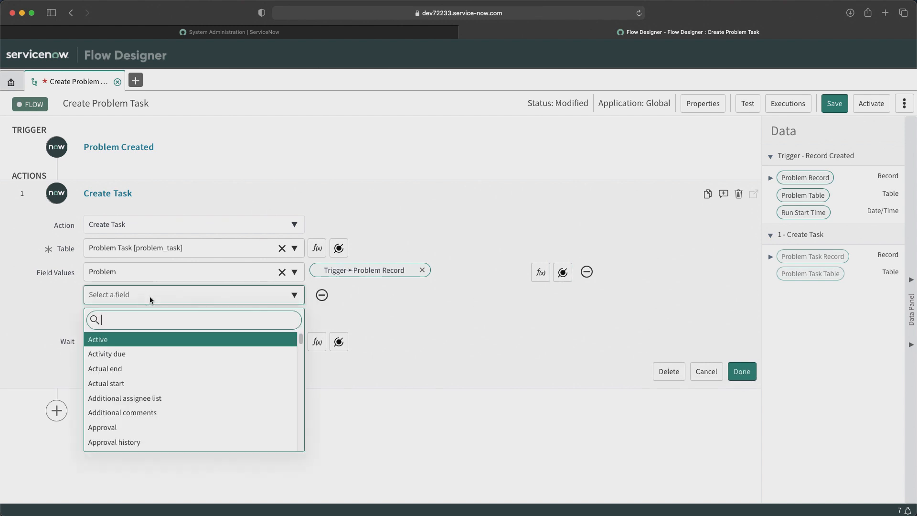
pyautogui.write('short')
pyautogui.press('Return')
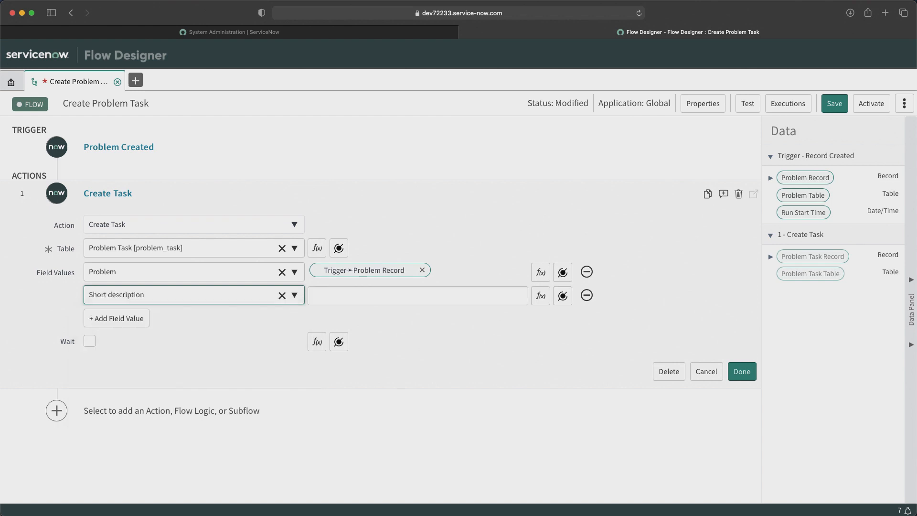
pyautogui.click(342, 291)
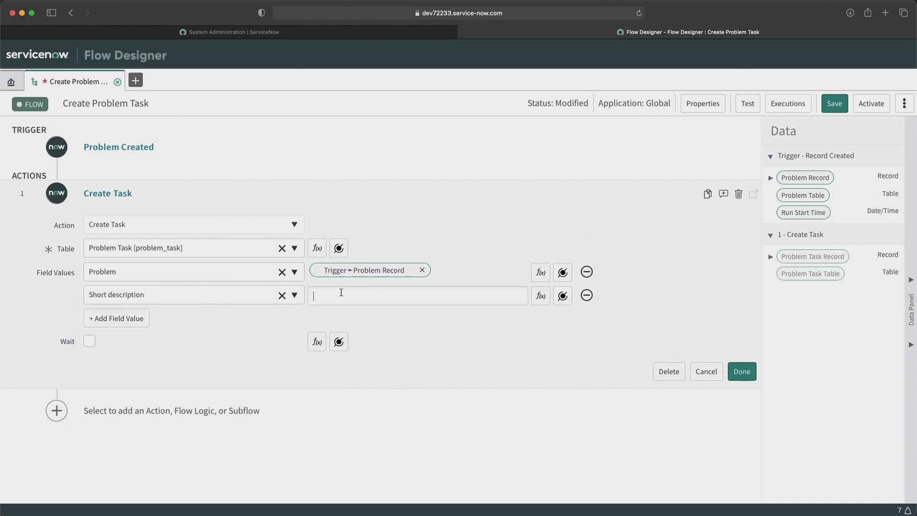
pyautogui.write('FD Demo')
pyautogui.click(742, 372)
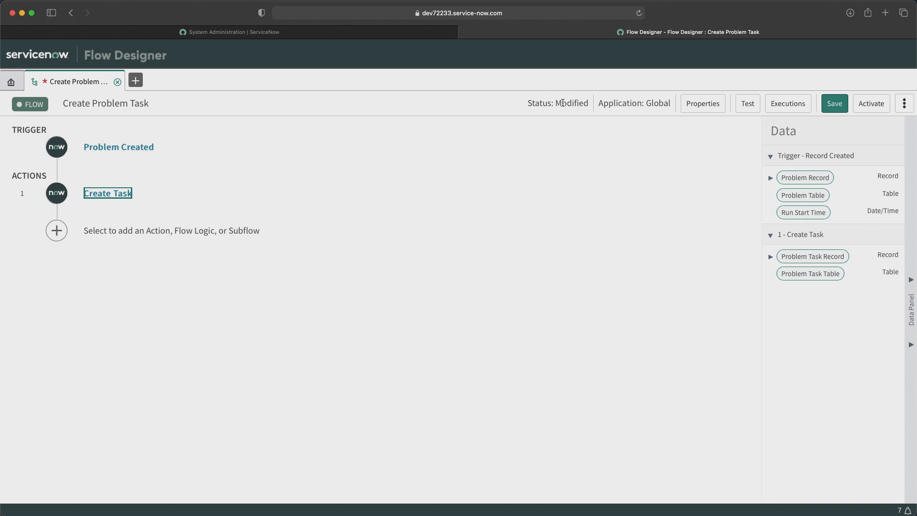
# Save the Create Problem Task flow and activate it.
pyautogui.click(837, 105)
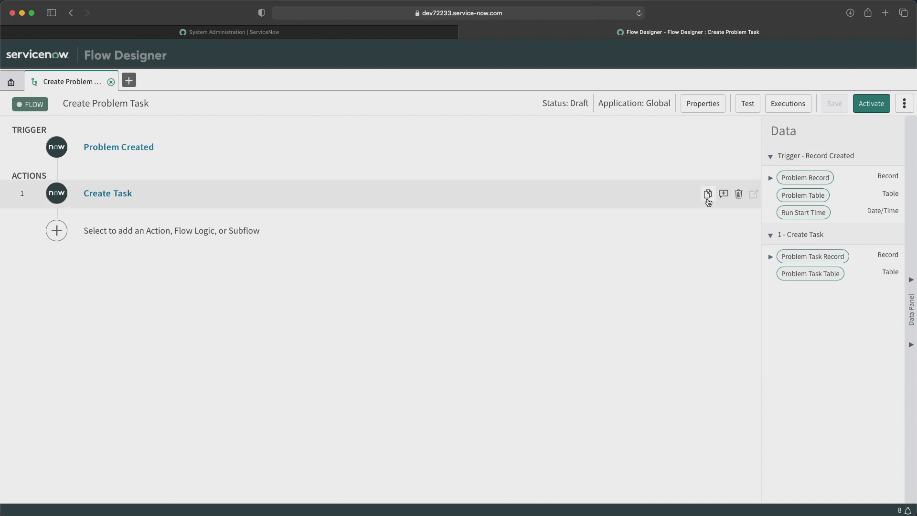
pyautogui.click(873, 104)
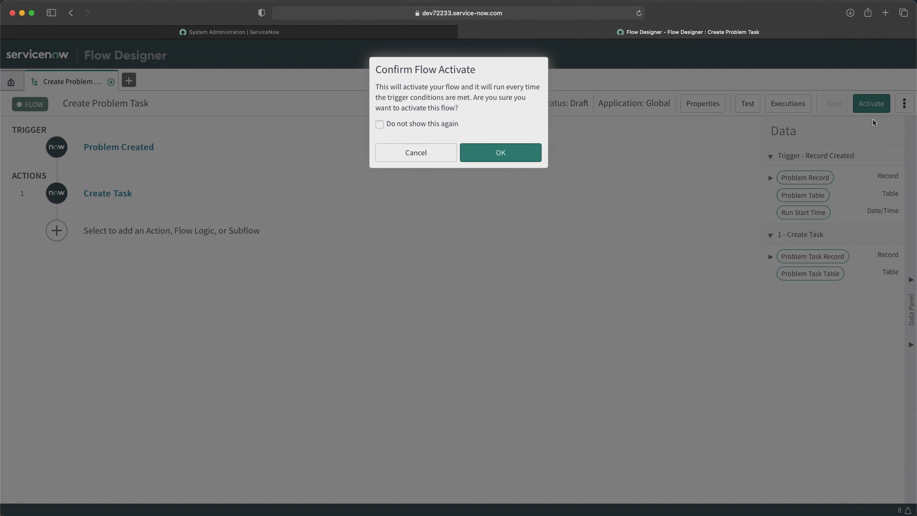
pyautogui.click(500, 152)
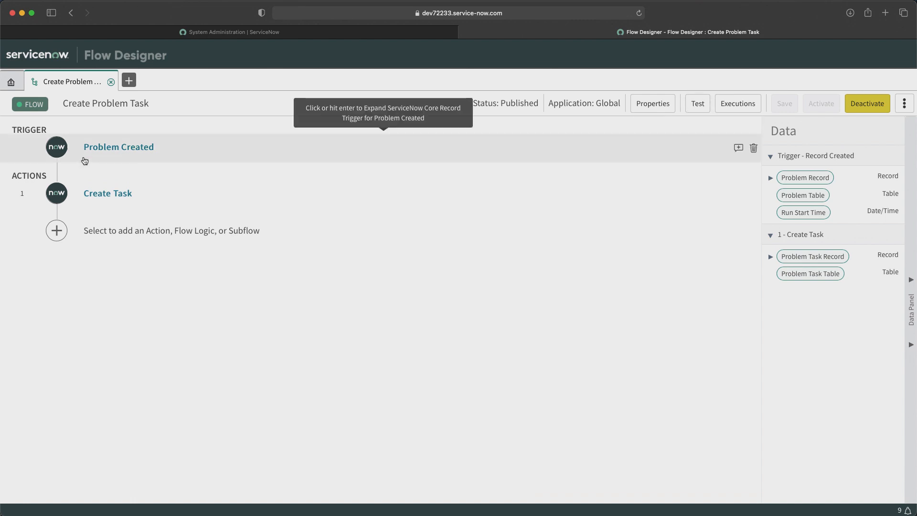
# Start a new problem record in the ServiceNow System Administration page and enter "FD Demo" as the problem statement.
pyautogui.click(319, 36)
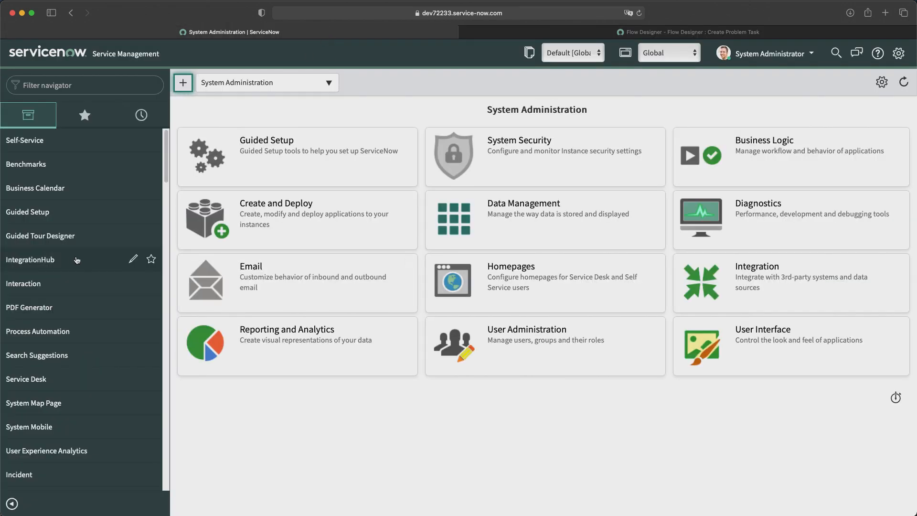
pyautogui.scroll(-5, 37, 273)
pyautogui.click(25, 293)
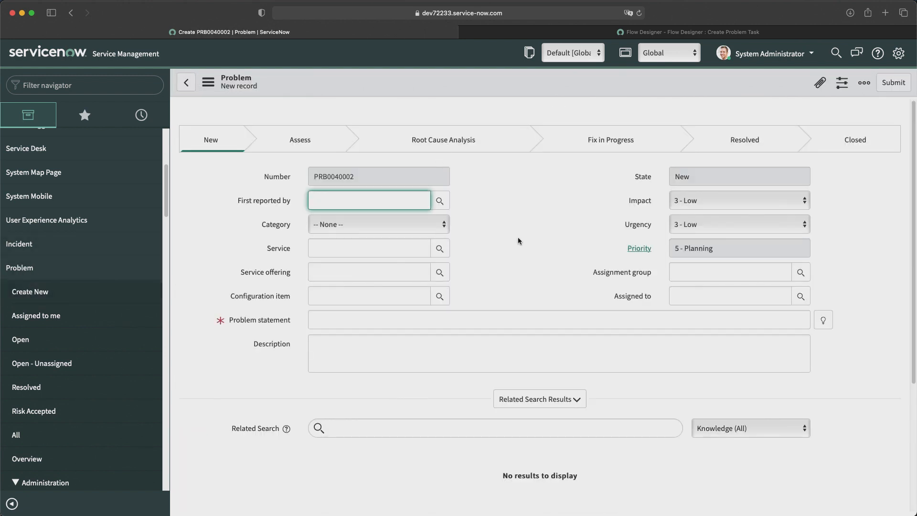
pyautogui.click(337, 322)
pyautogui.write('FD Demo')
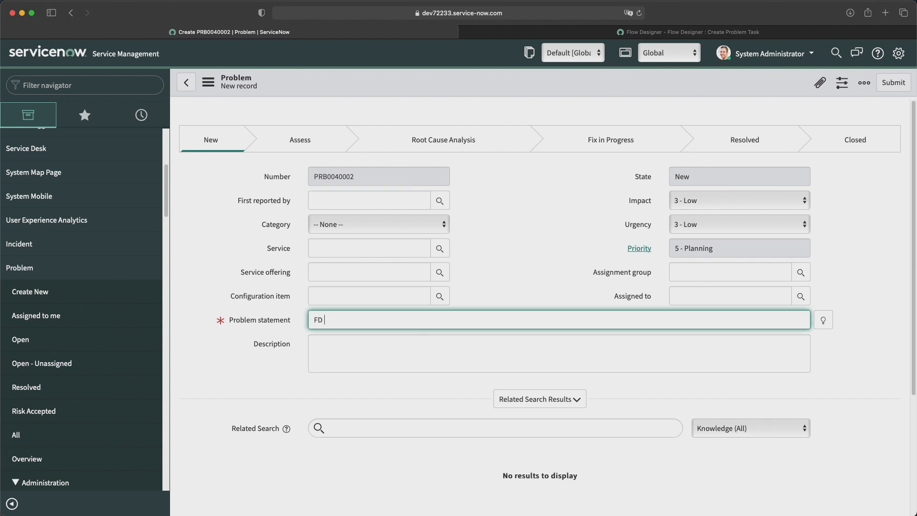
pyautogui.click(518, 233)
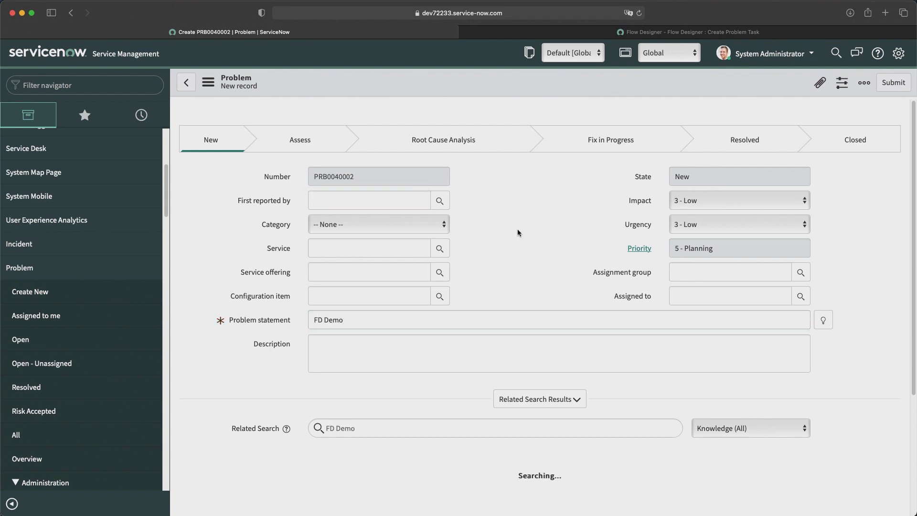
# Save the new FD Demo problem record.
pyautogui.rightClick(480, 77)
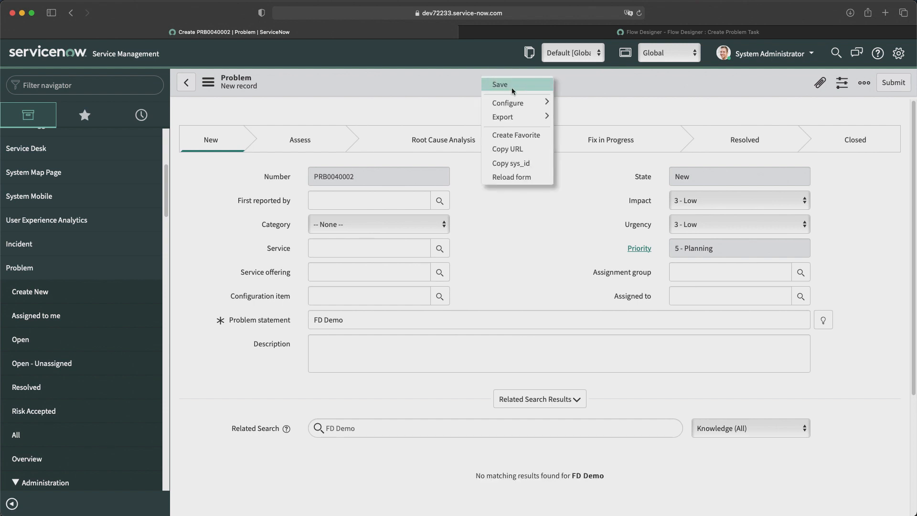
pyautogui.click(512, 85)
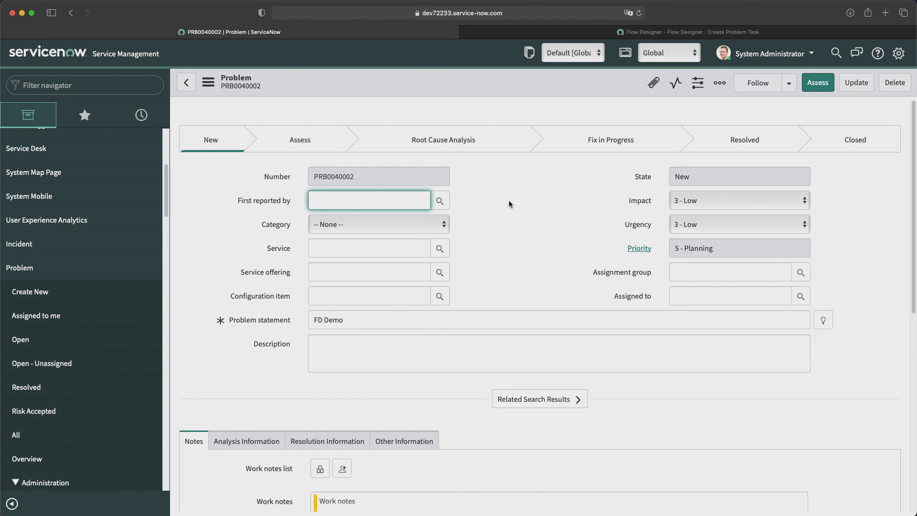
# Open the execution details of the Create Problem Task flow in Flow Designer and preview the problem record that triggered it.
pyautogui.click(654, 31)
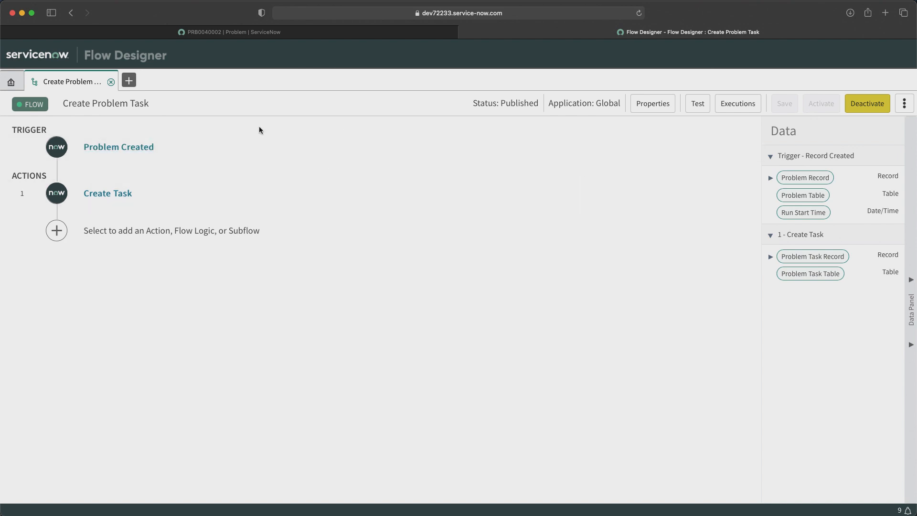
pyautogui.click(738, 105)
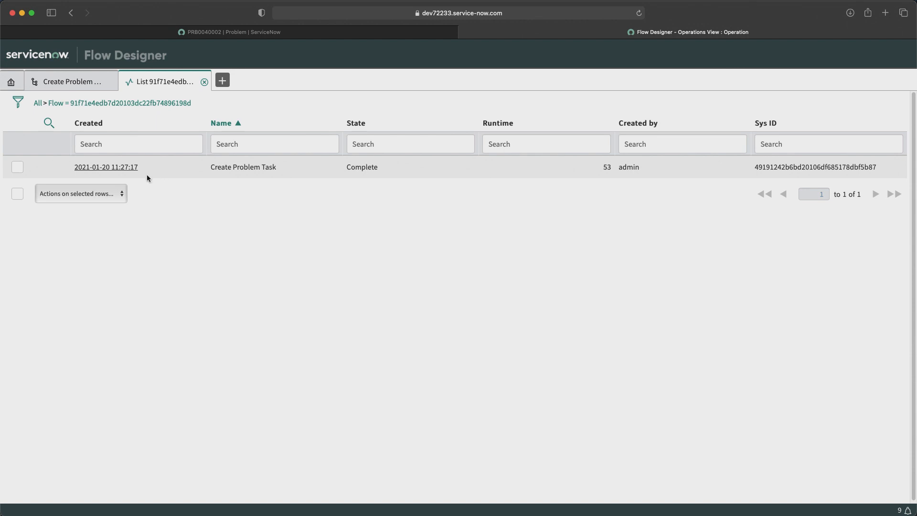
pyautogui.click(111, 167)
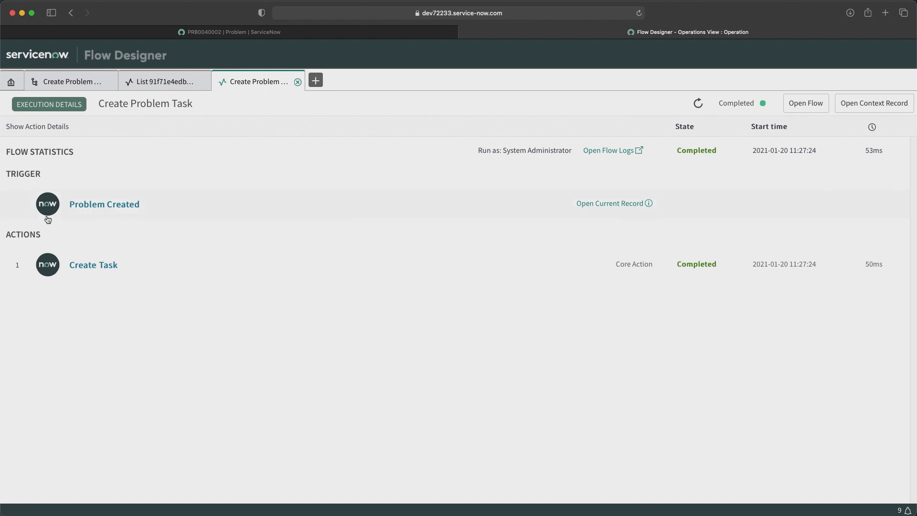
pyautogui.click(649, 204)
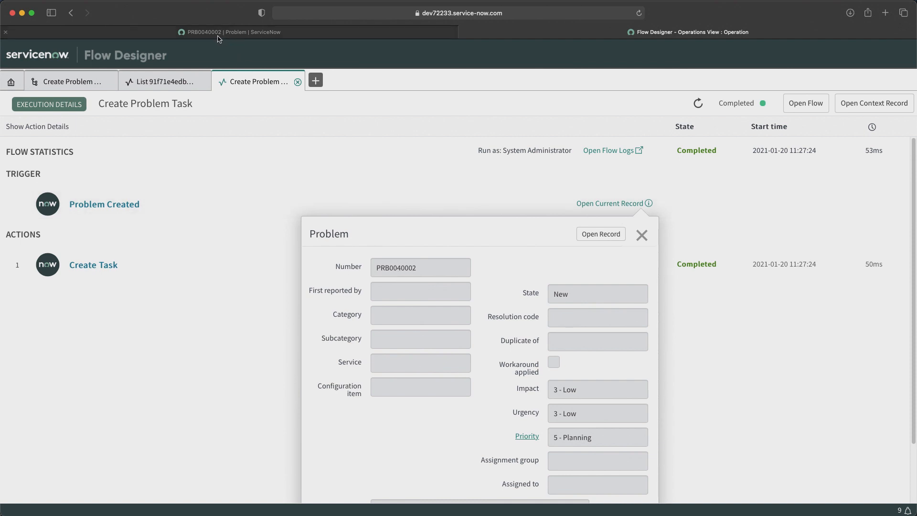
pyautogui.click(644, 234)
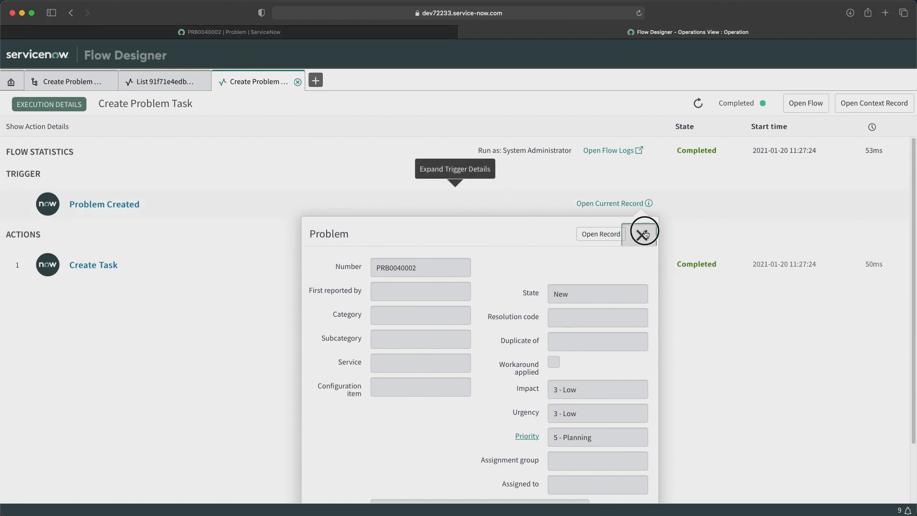
# Expand the Create Task action and Problem Created trigger in the execution details and review their configuration, runtime values and output.
pyautogui.click(97, 266)
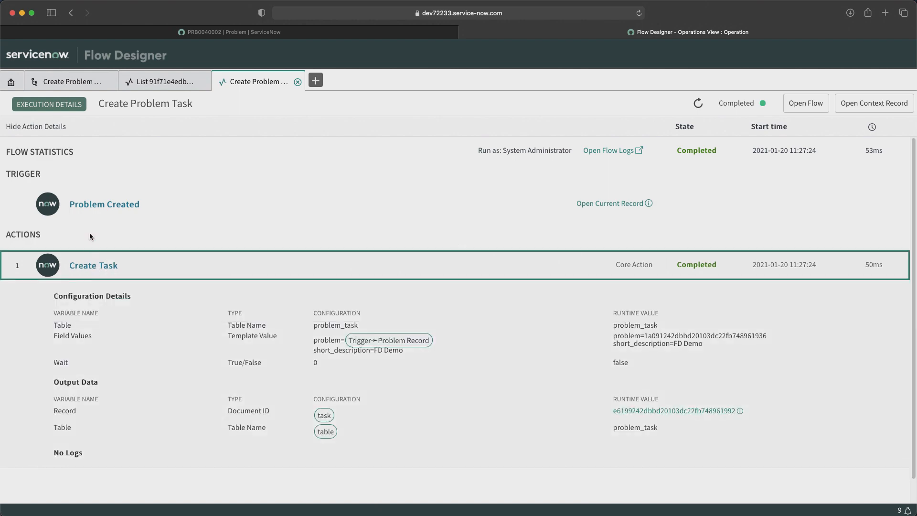
pyautogui.click(113, 205)
pyautogui.scroll(-2, 210, 304)
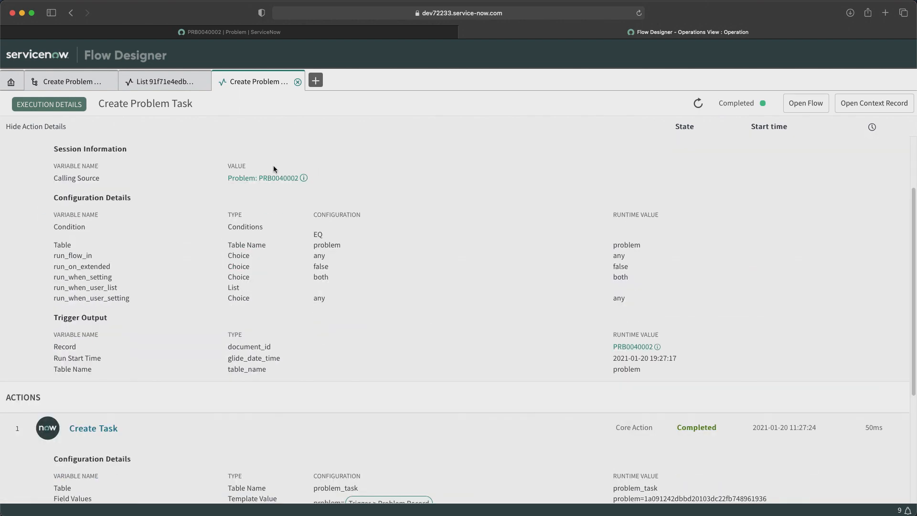
pyautogui.scroll(-4, 141, 271)
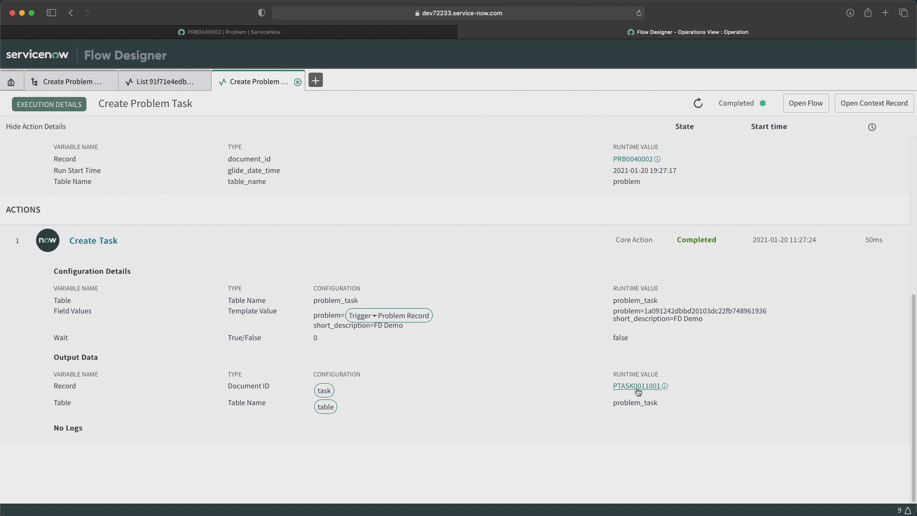
# Return to the problem record, reload the form and check its Problem Tasks related list for the generated task.
pyautogui.click(275, 32)
pyautogui.scroll(-8, 545, 299)
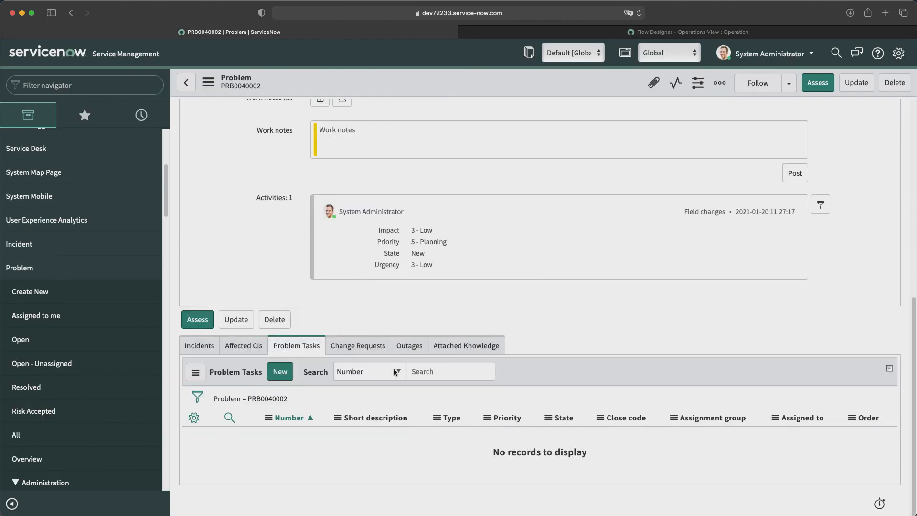
pyautogui.scroll(1, 533, 200)
pyautogui.scroll(3, 532, 200)
pyautogui.rightClick(404, 83)
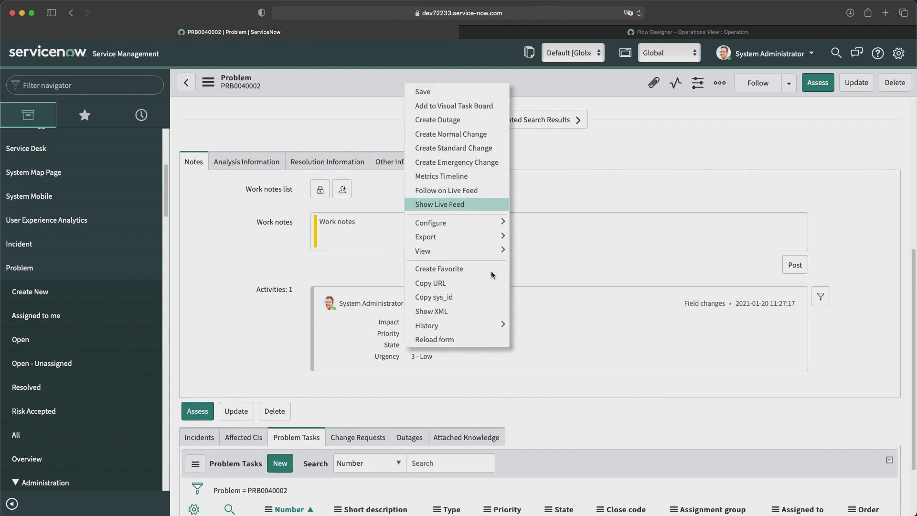
pyautogui.click(453, 338)
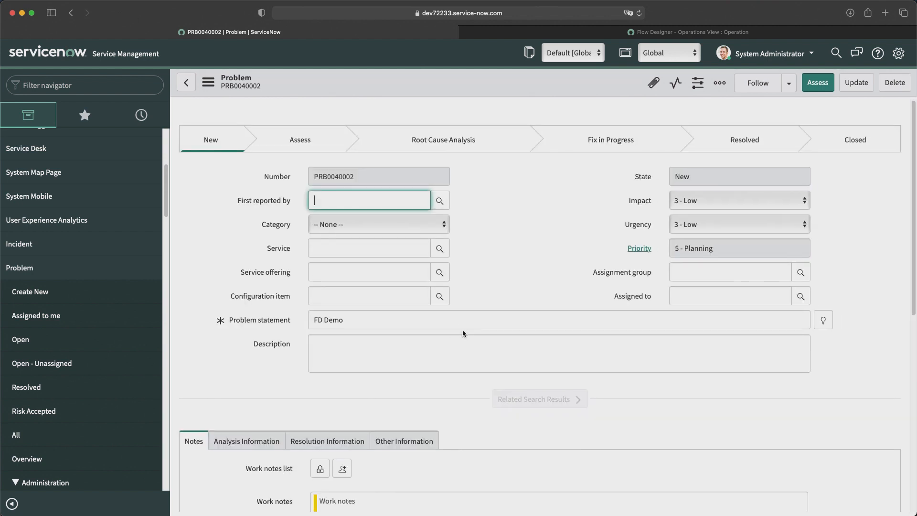
pyautogui.scroll(-10, 493, 328)
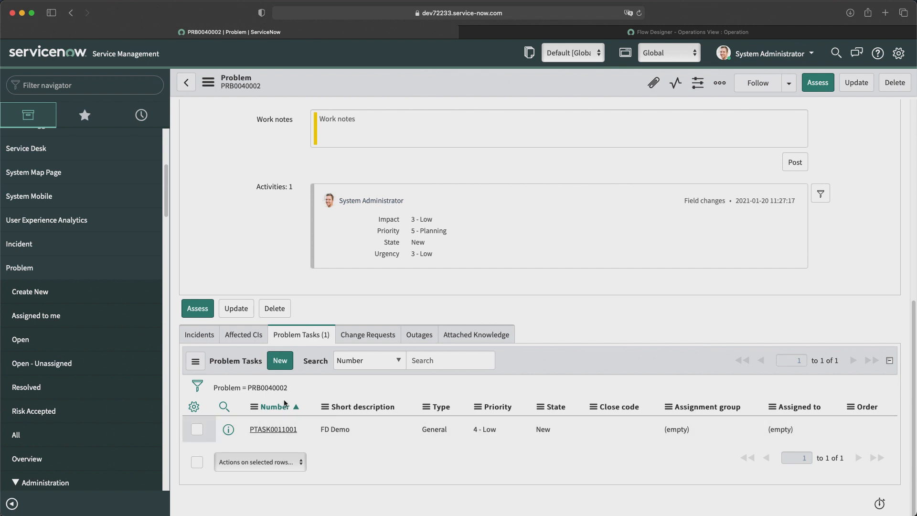
pyautogui.scroll(10, 305, 411)
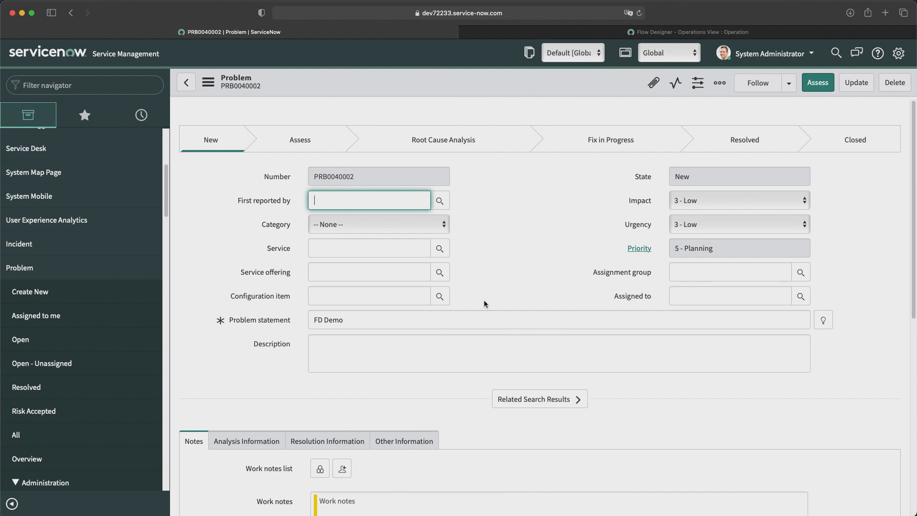
pyautogui.click(529, 217)
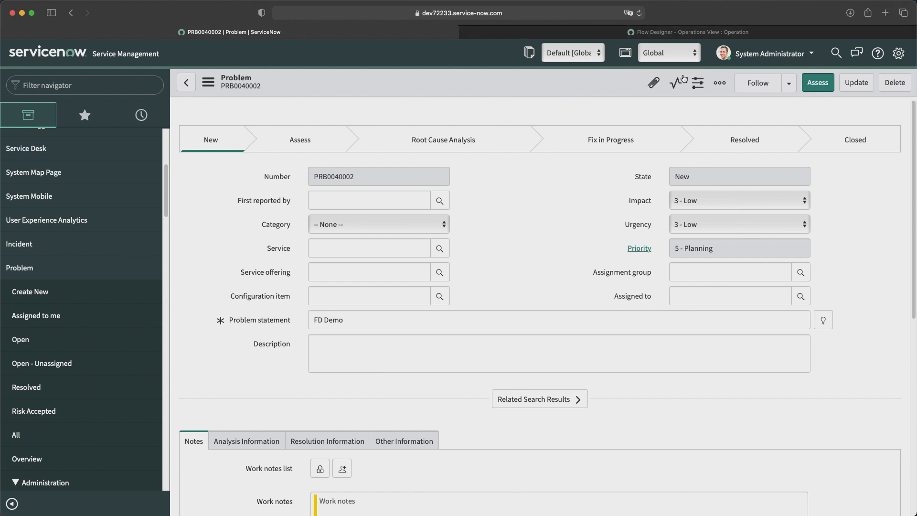
# Switch back to Flow Designer and close the execution details, the executions list and the Create Problem Task flow.
pyautogui.click(686, 35)
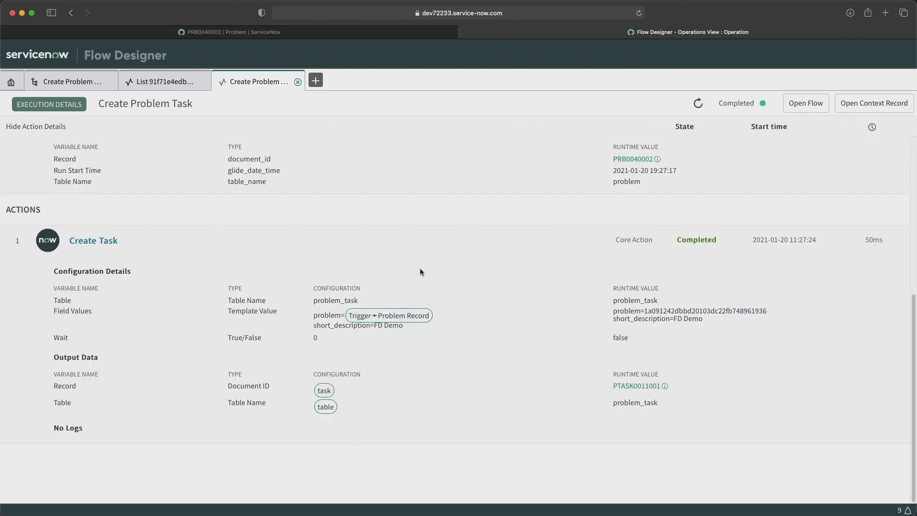
pyautogui.click(297, 82)
pyautogui.click(205, 85)
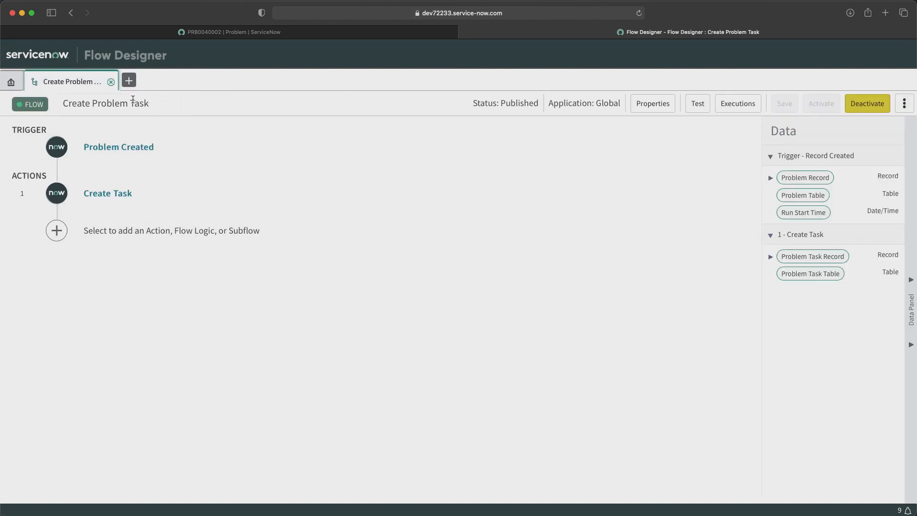
pyautogui.click(111, 81)
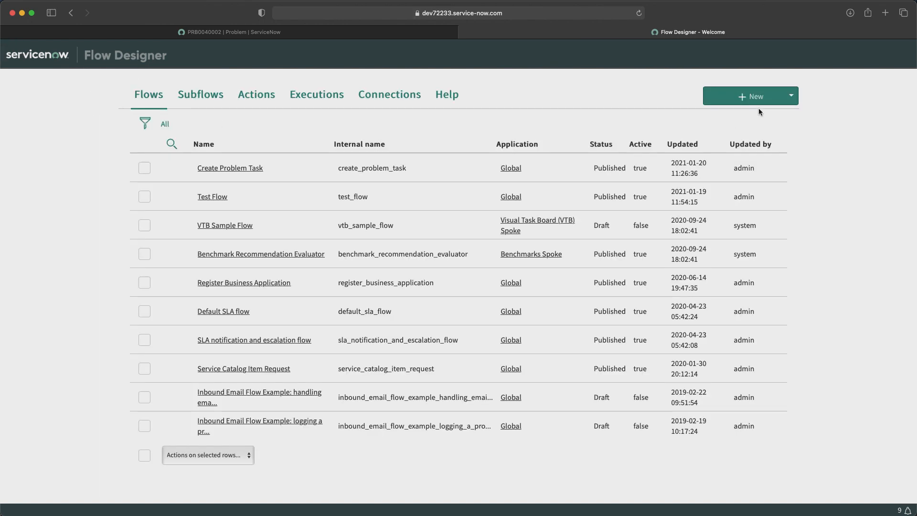
# Create a new flow named "Problem is updated" in the Global application.
pyautogui.click(757, 98)
pyautogui.click(747, 117)
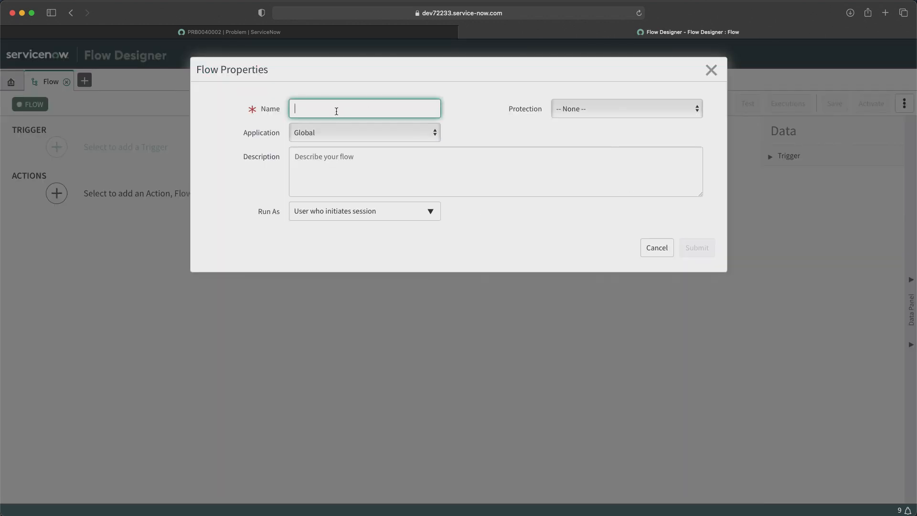
pyautogui.write('Problem is updated')
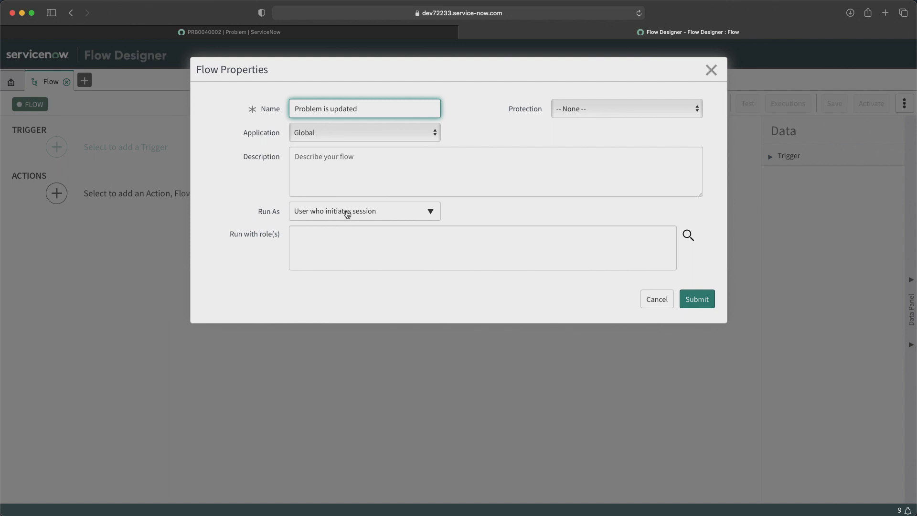
pyautogui.click(697, 301)
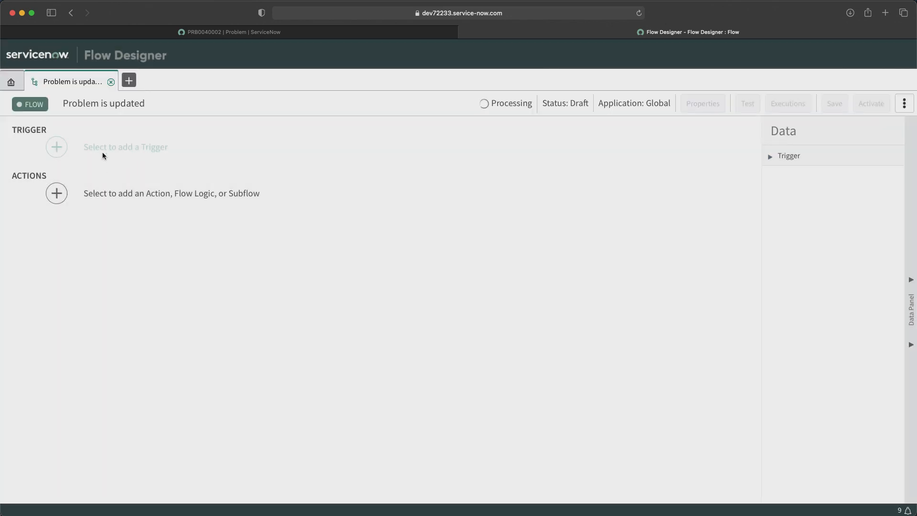
# Add a record Updated trigger to the flow on the Problem [problem] table.
pyautogui.click(120, 148)
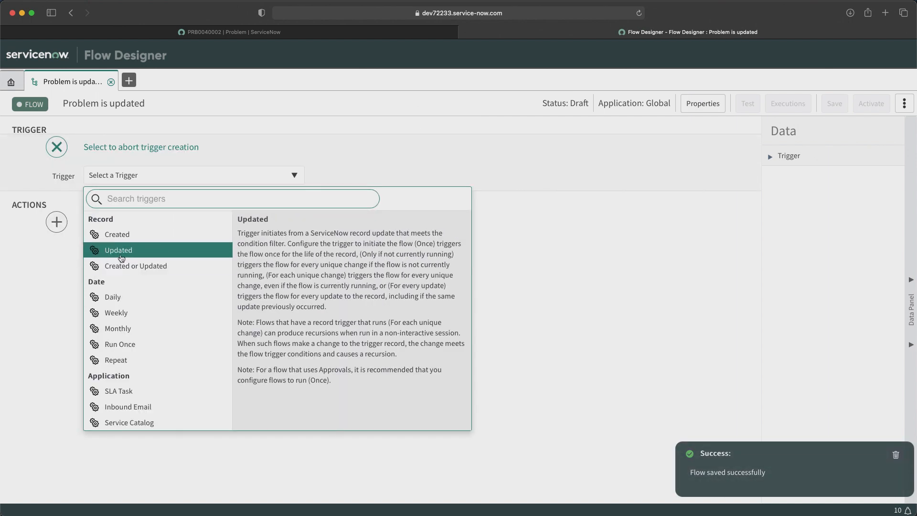
pyautogui.click(122, 253)
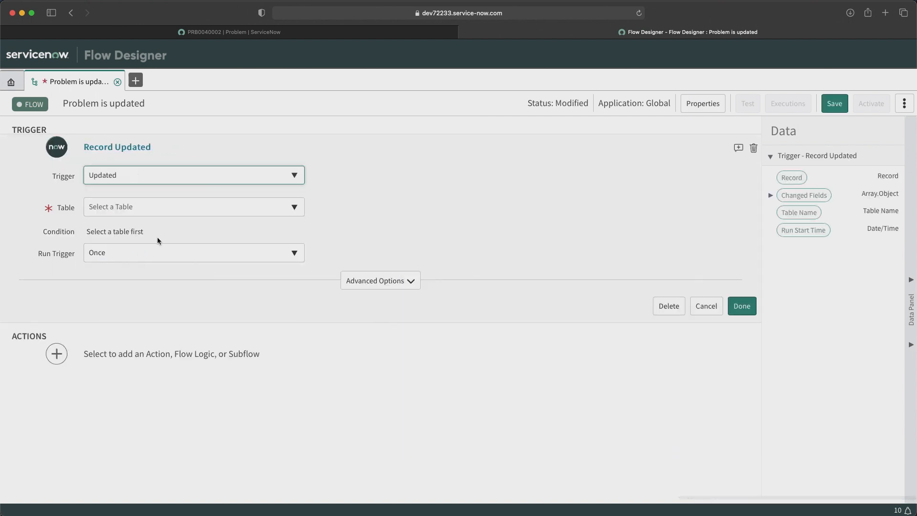
pyautogui.click(142, 215)
pyautogui.write('pr')
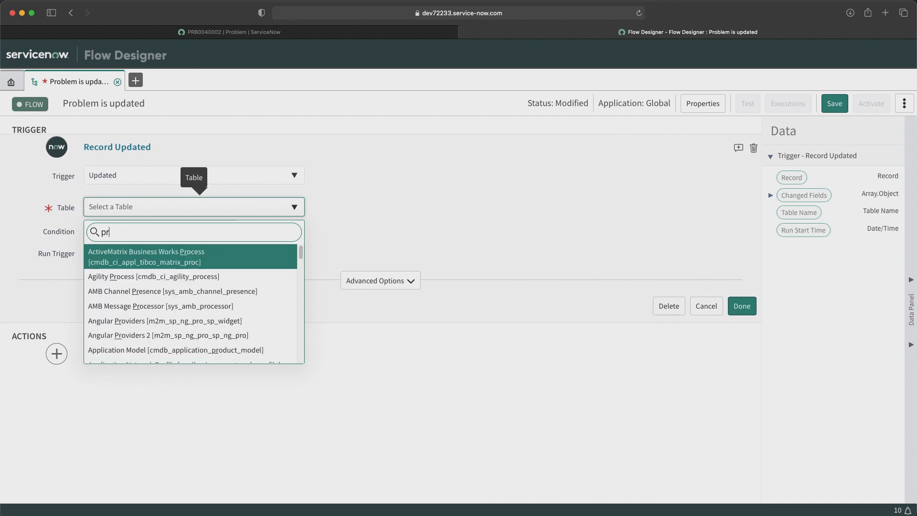
pyautogui.write('oble')
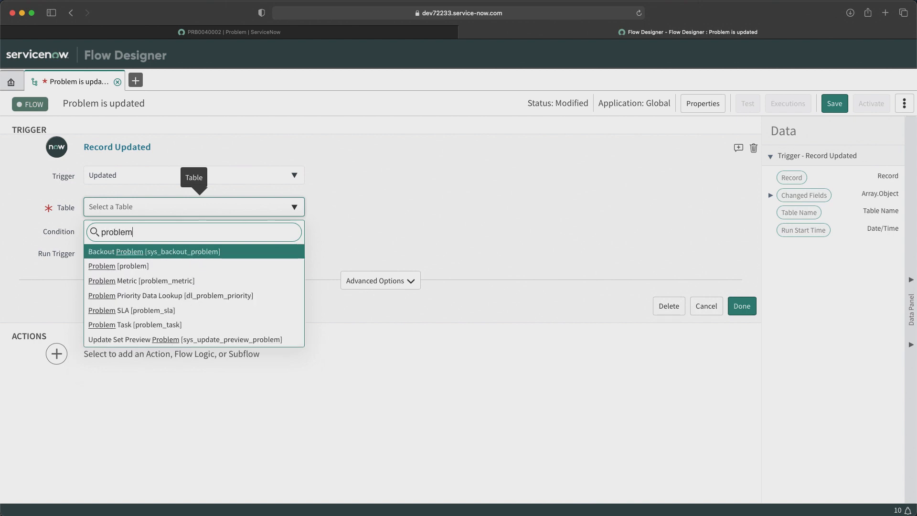
pyautogui.write('m')
pyautogui.click(110, 266)
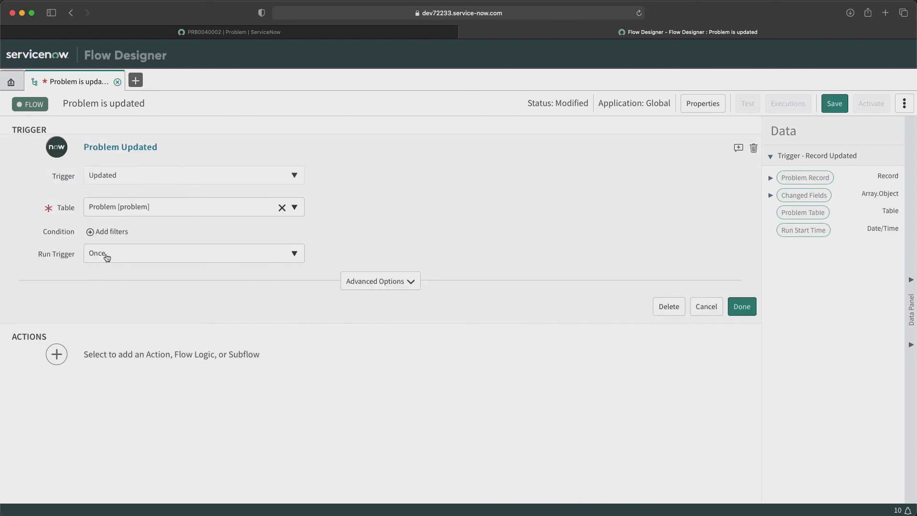
# Add the trigger condition "Assignment group is Network" and finish the trigger.
pyautogui.click(101, 231)
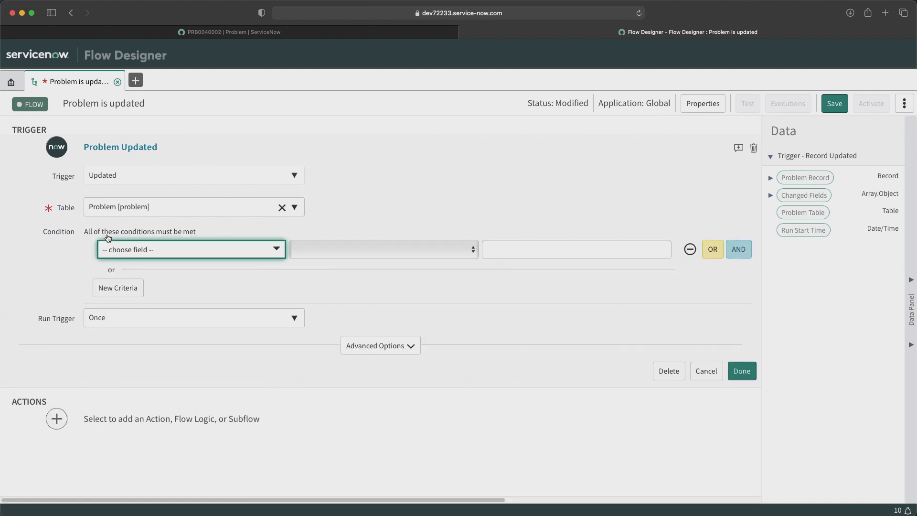
pyautogui.click(147, 251)
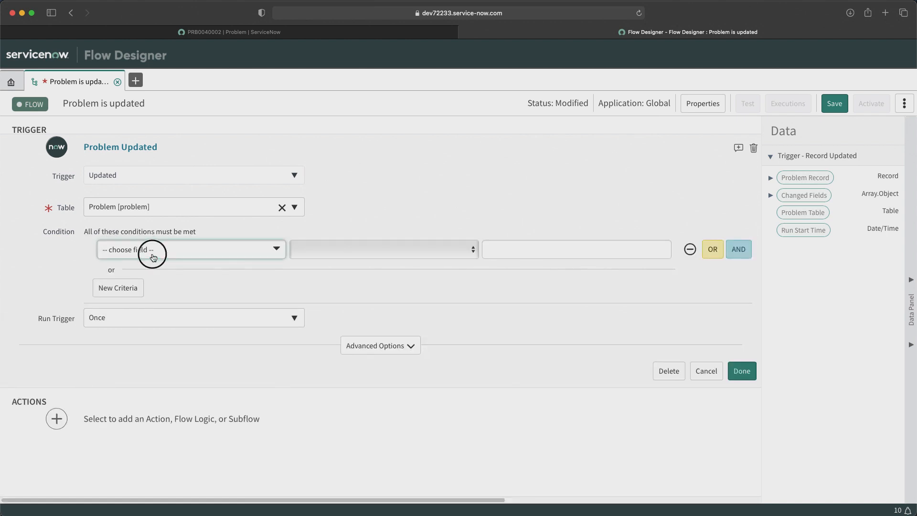
pyautogui.write('ass')
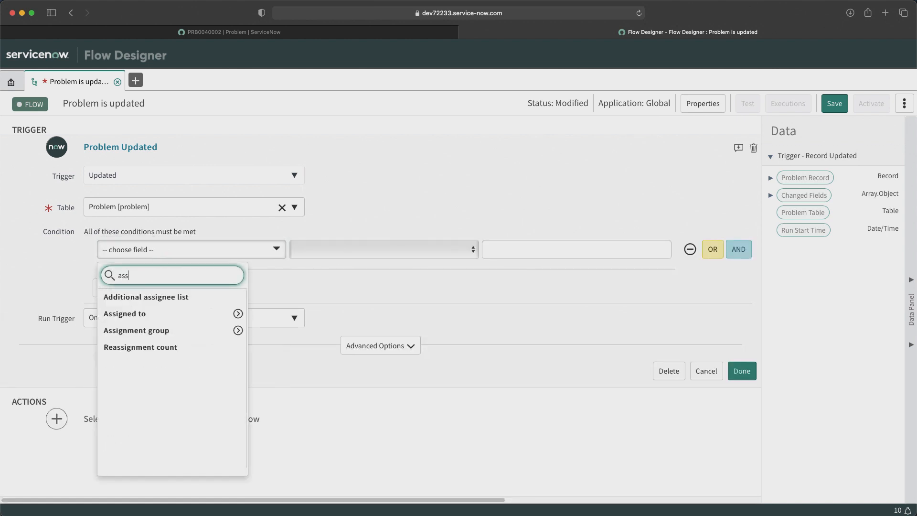
pyautogui.click(143, 330)
pyautogui.click(521, 251)
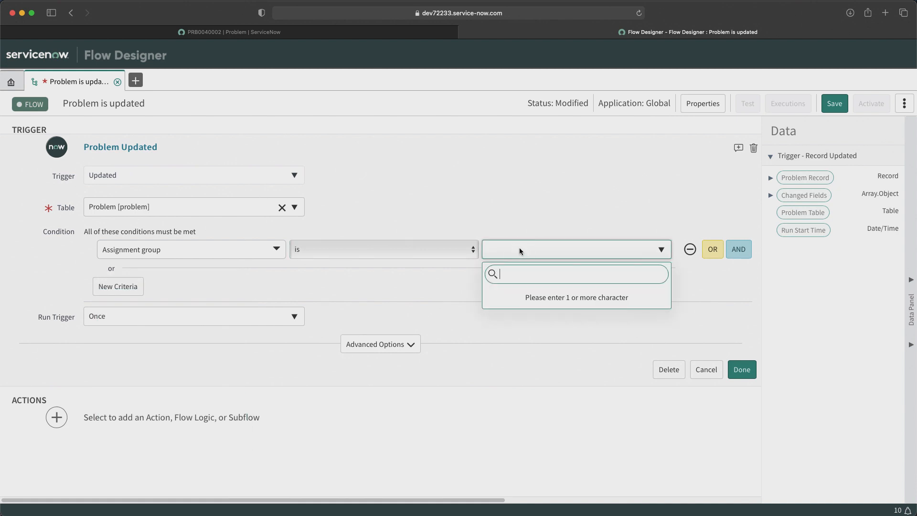
pyautogui.write('netwo')
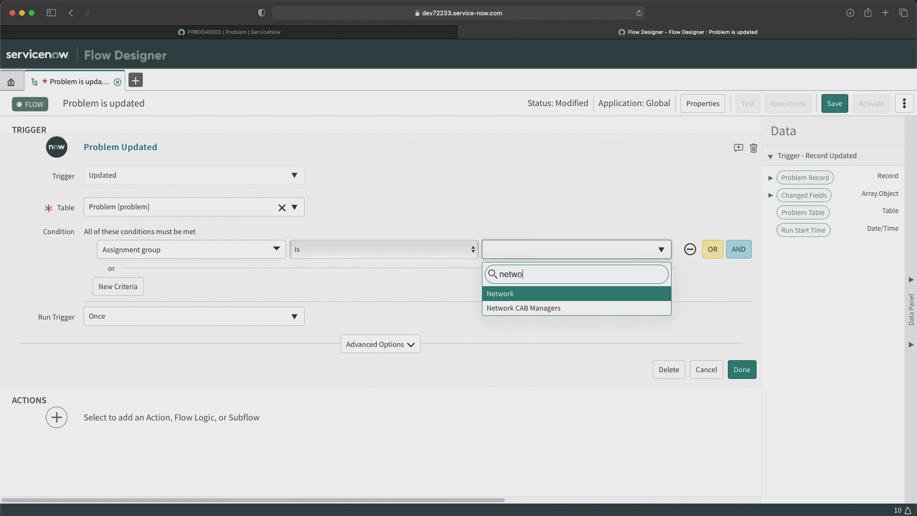
pyautogui.press('Down')
pyautogui.press('Up')
pyautogui.press('Return')
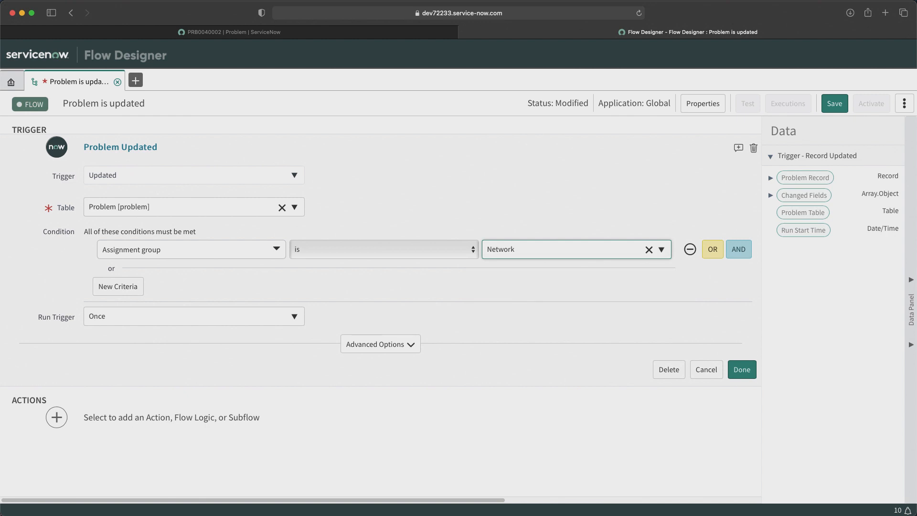
pyautogui.click(741, 372)
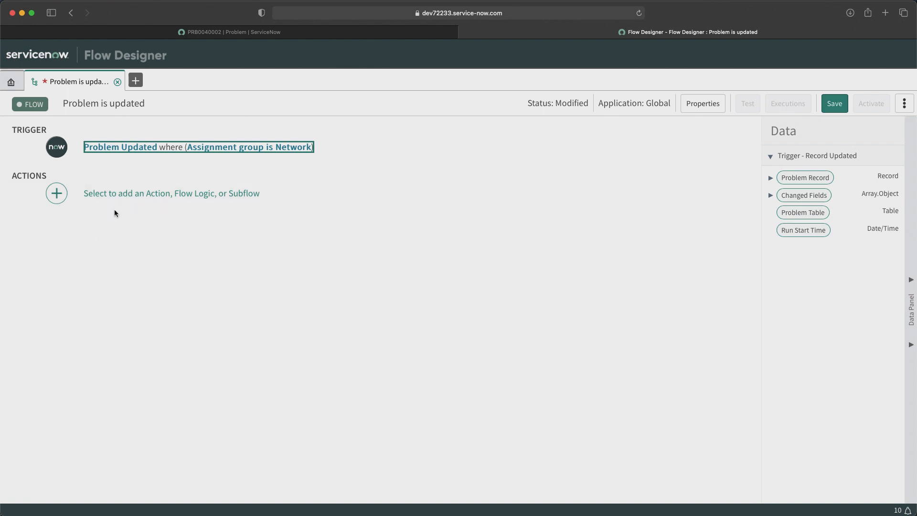
# Add a Create Task action to the flow on the Problem Task [problem_task] table.
pyautogui.click(125, 194)
pyautogui.click(129, 195)
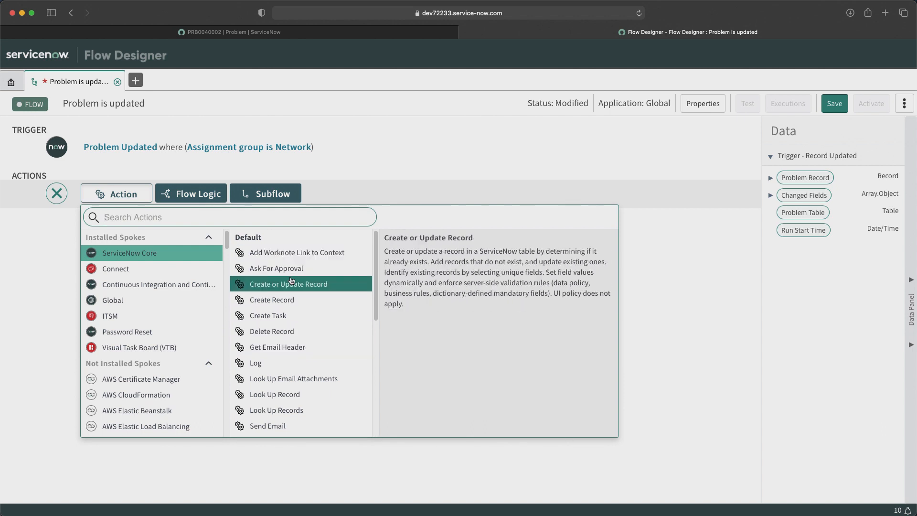
pyautogui.scroll(-3, 297, 375)
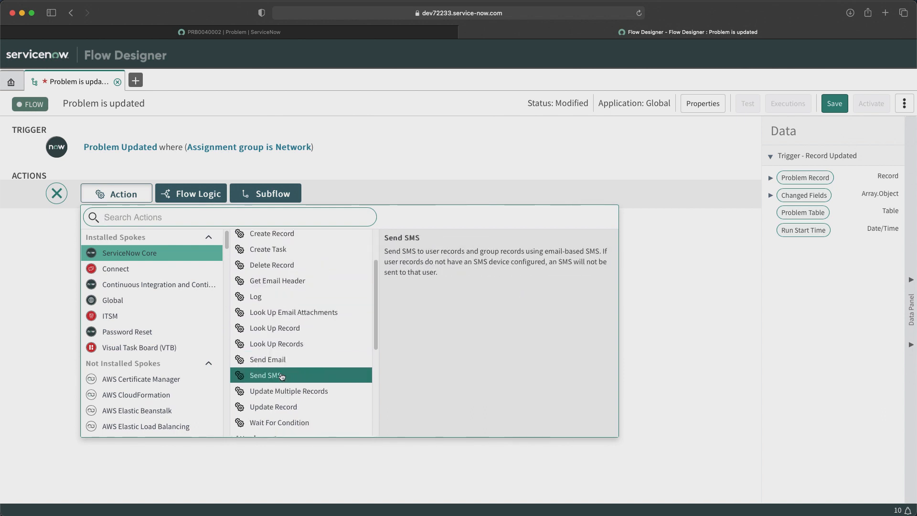
pyautogui.scroll(1, 297, 375)
pyautogui.click(284, 272)
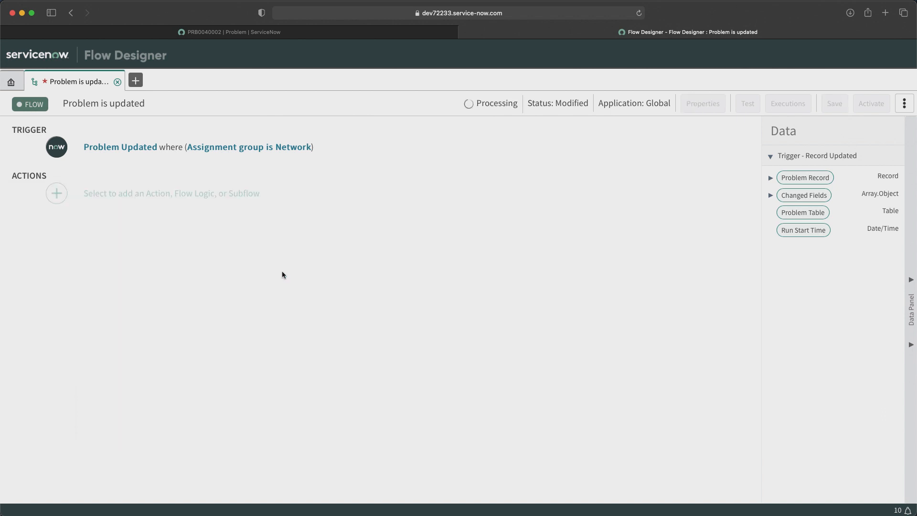
pyautogui.click(179, 249)
pyautogui.write('prob')
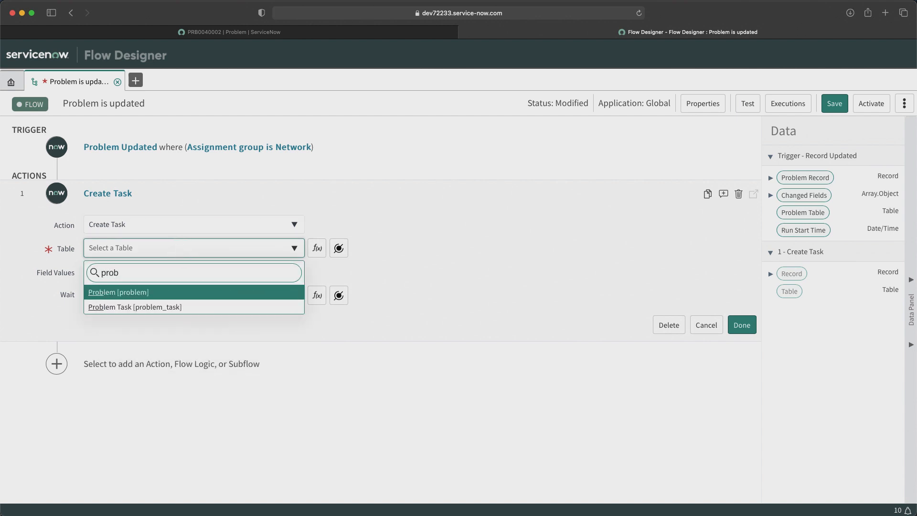
pyautogui.press('Down')
pyautogui.press('Return')
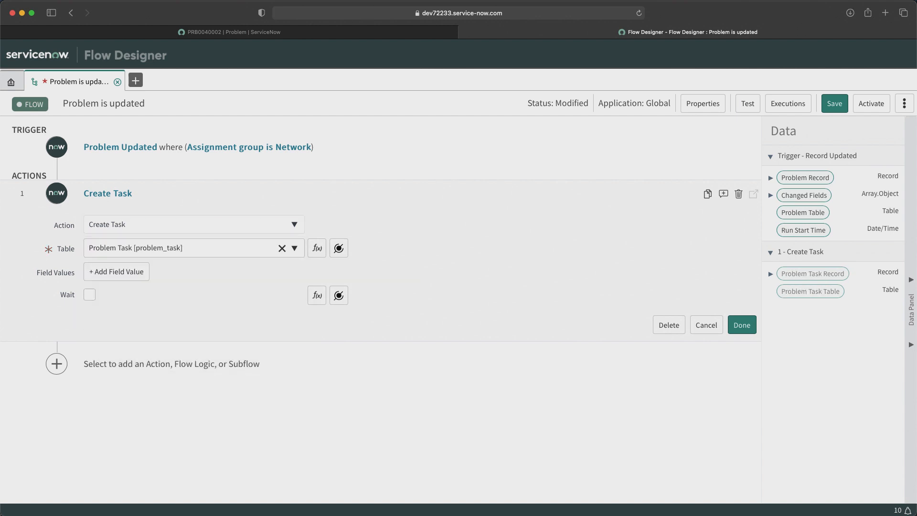
# Add a Problem field value to the Create Task action and map it to the trigger's Problem Record.
pyautogui.click(115, 276)
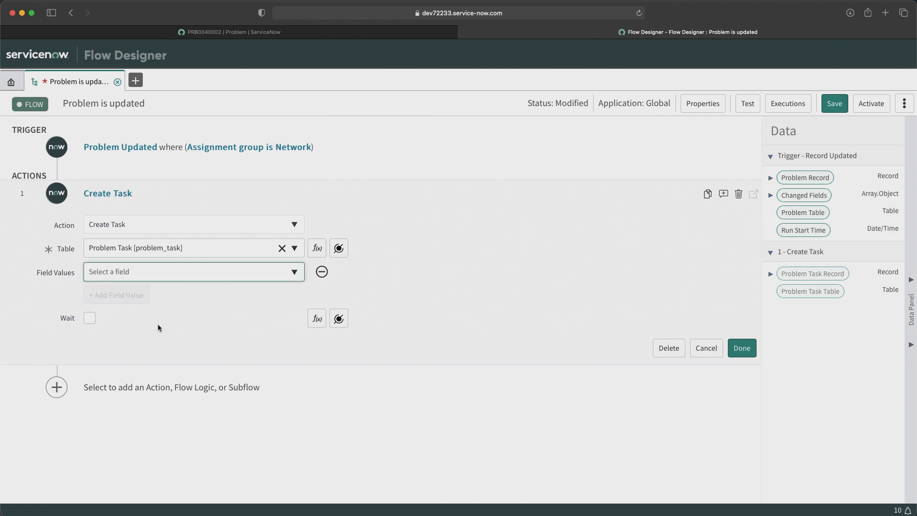
pyautogui.click(173, 277)
pyautogui.write('problem')
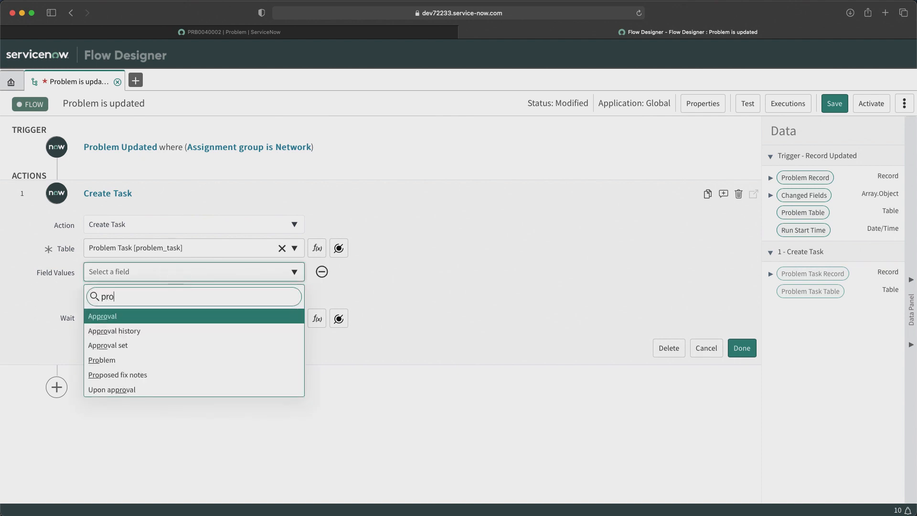
pyautogui.press('Return')
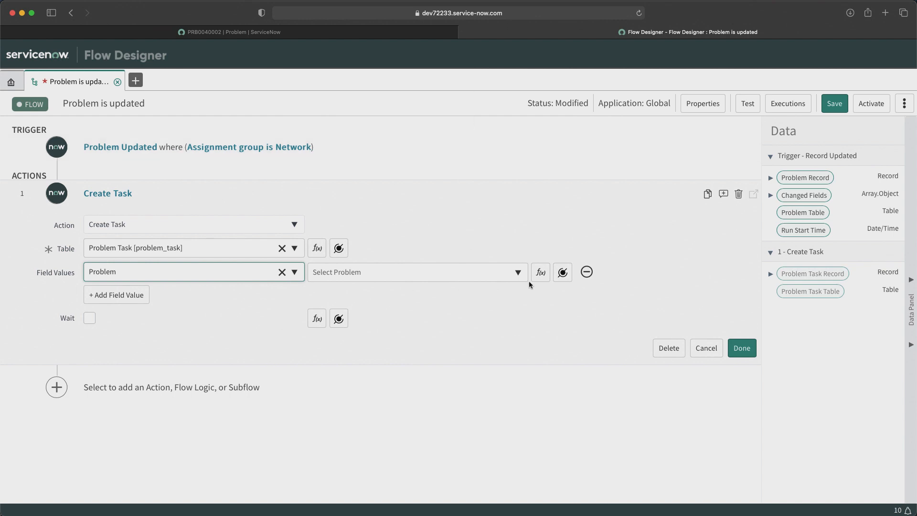
pyautogui.click(567, 276)
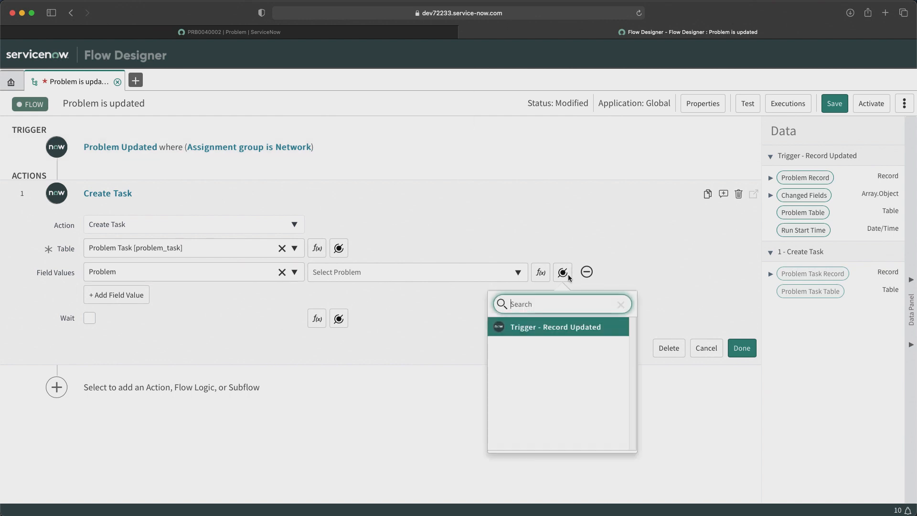
pyautogui.click(566, 327)
pyautogui.click(593, 328)
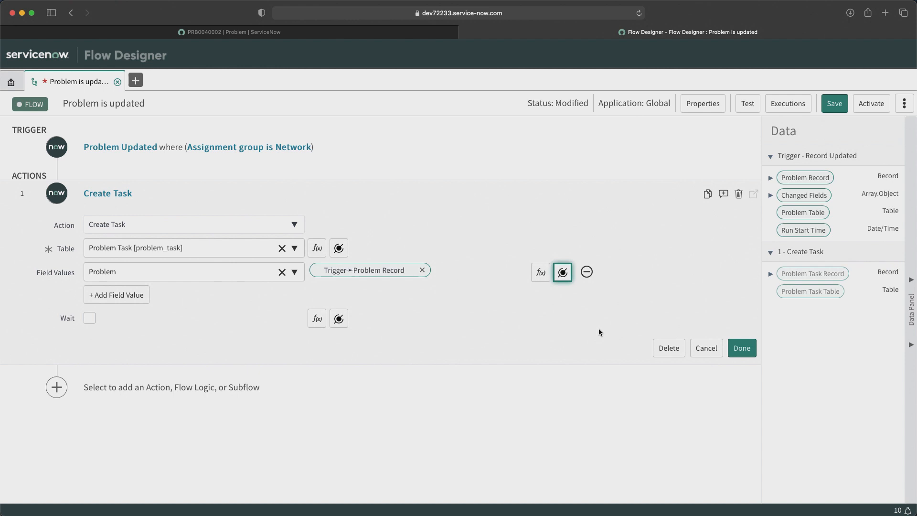
# Add an Assignment group field value to the Create Task action and set it to Network.
pyautogui.click(116, 295)
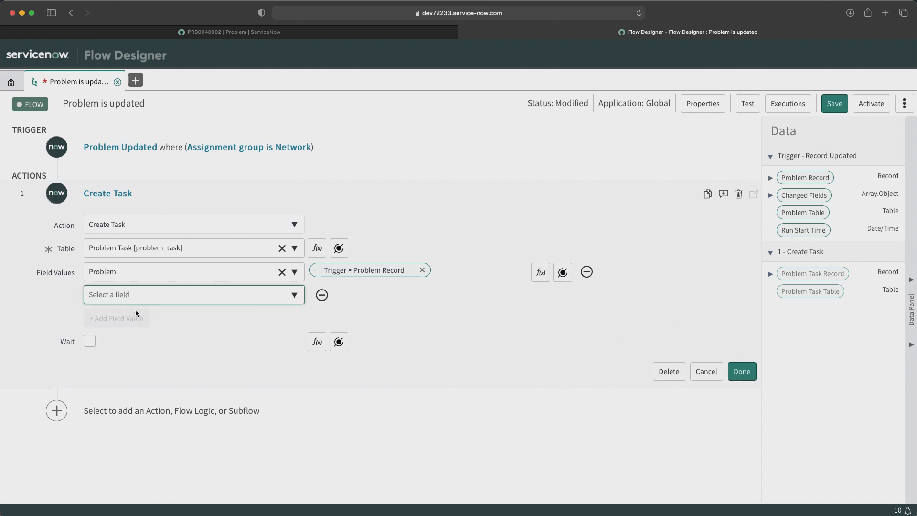
pyautogui.click(137, 297)
pyautogui.write('ass')
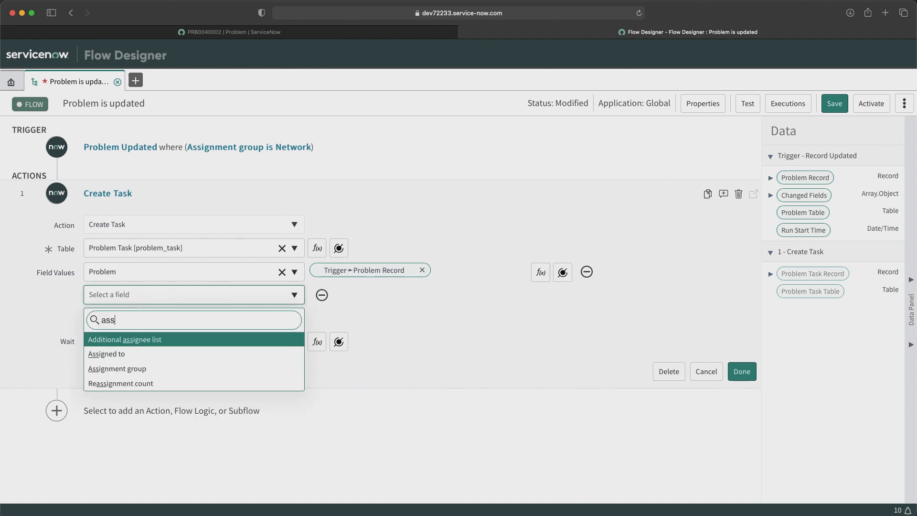
pyautogui.click(117, 368)
pyautogui.click(393, 297)
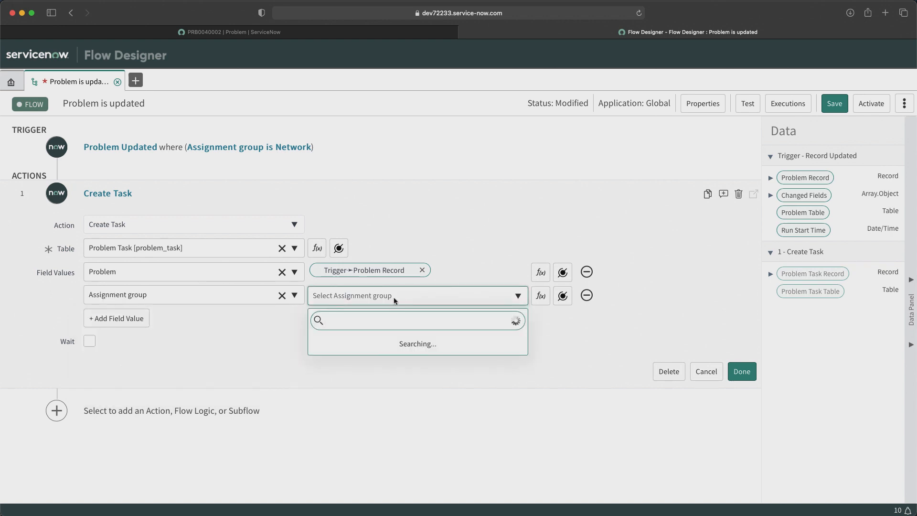
pyautogui.write('netwo')
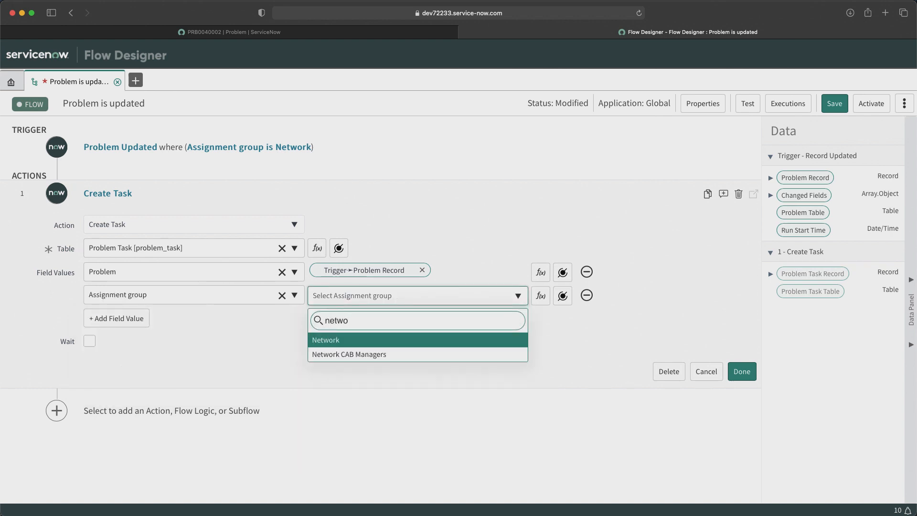
pyautogui.press('Return')
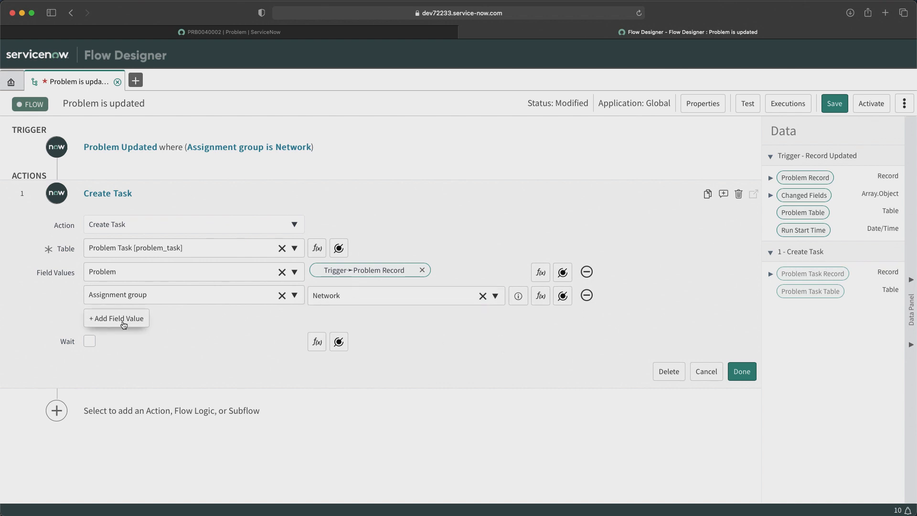
# Add the Short description "Network team investigation" to the Create Task action and finish the action.
pyautogui.click(115, 319)
pyautogui.click(143, 319)
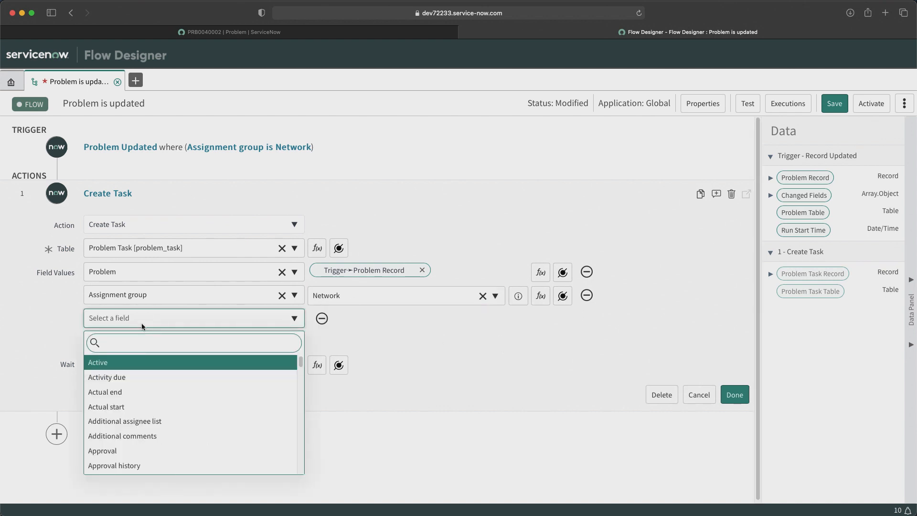
pyautogui.write('short')
pyautogui.press('Return')
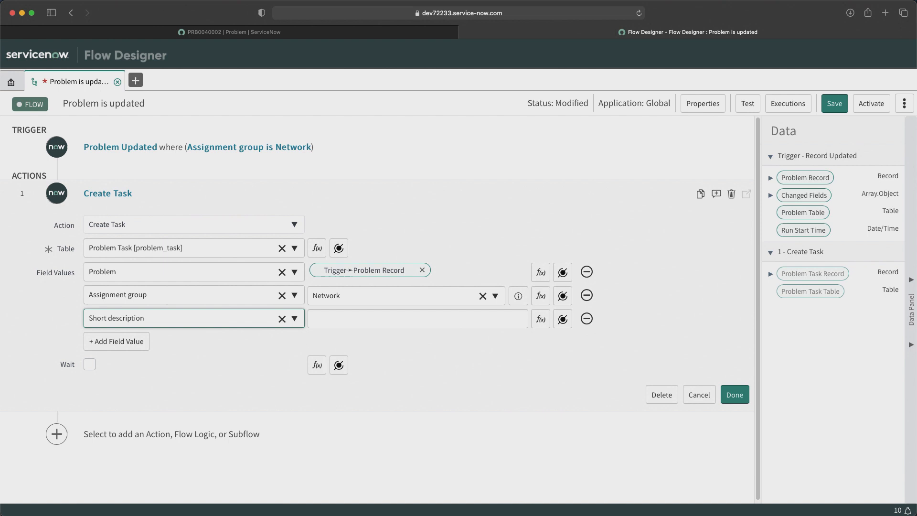
pyautogui.click(364, 322)
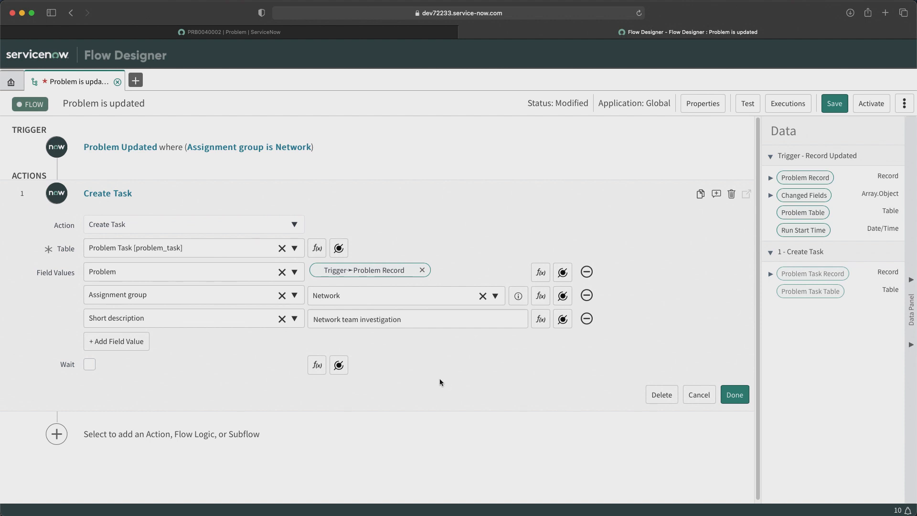
pyautogui.click(744, 397)
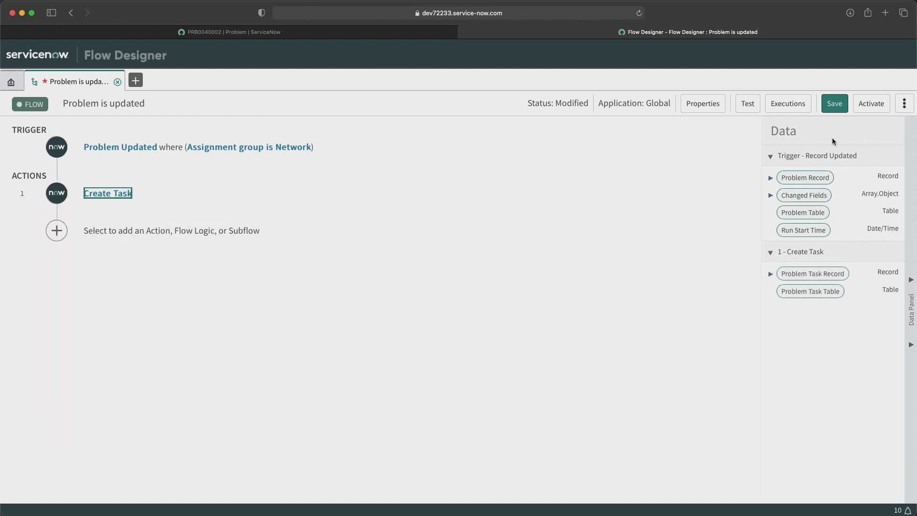
# Save and activate the "Problem is updated" flow.
pyautogui.click(836, 105)
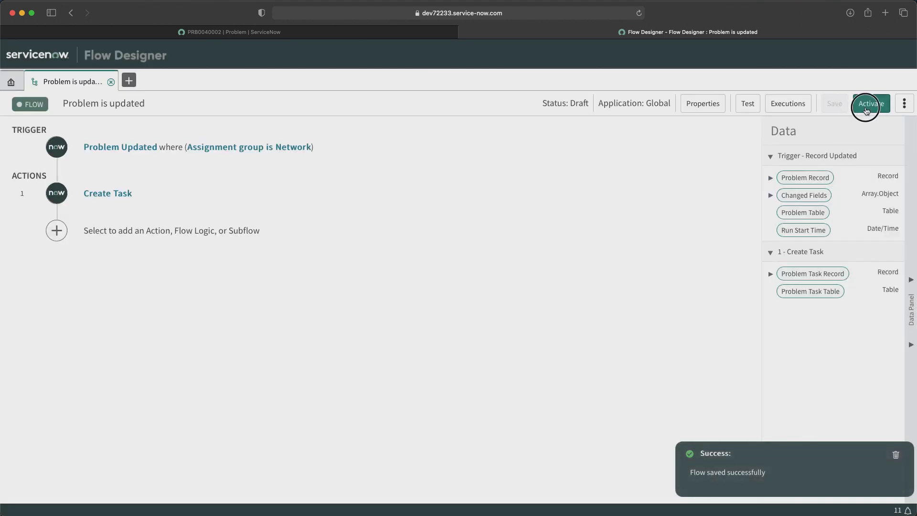
pyautogui.click(867, 110)
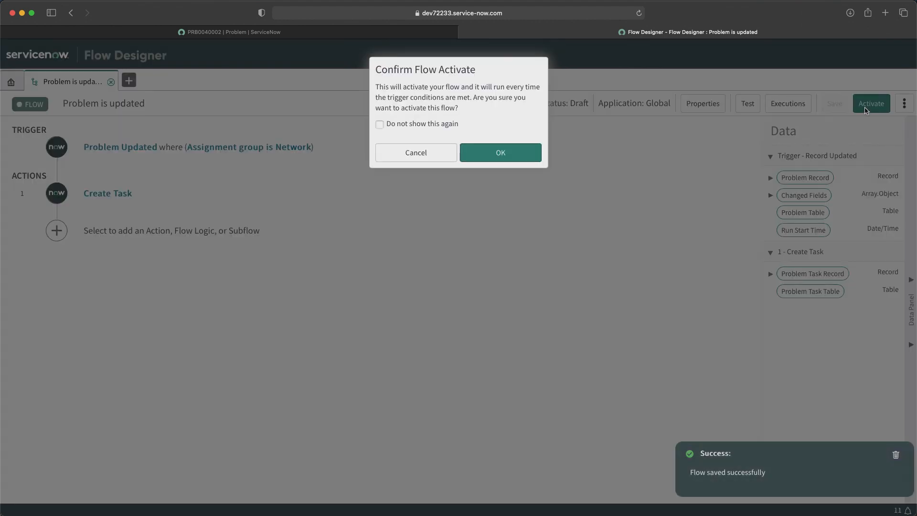
pyautogui.click(481, 156)
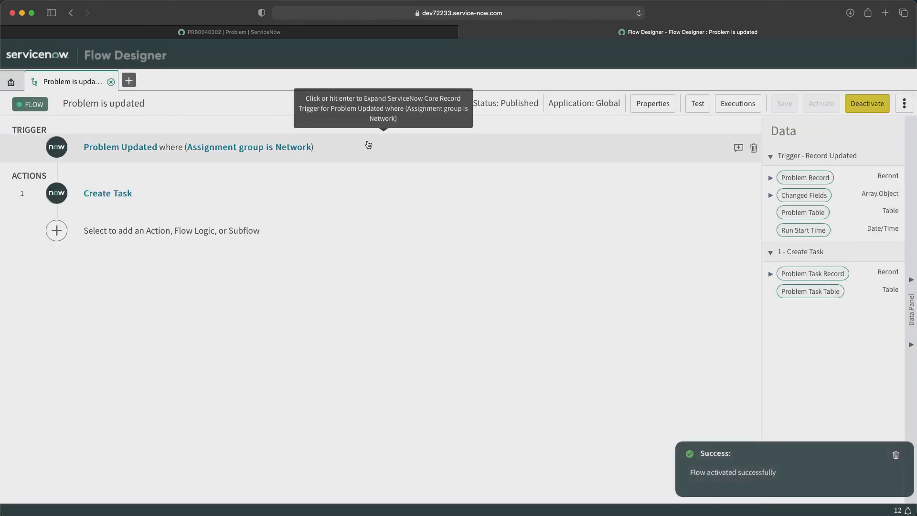
# Switch to the browser page with the "FD Demo" problem record and reload its form.
pyautogui.click(245, 32)
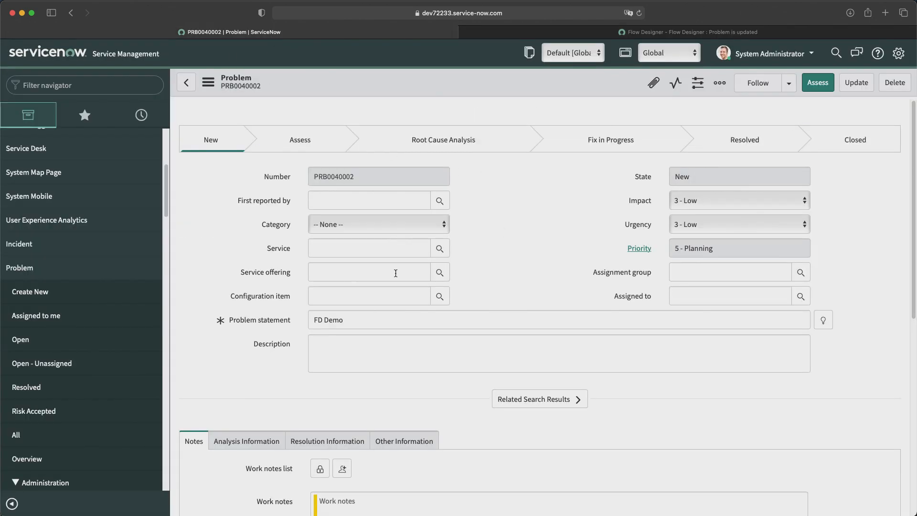
pyautogui.click(702, 272)
pyautogui.rightClick(473, 80)
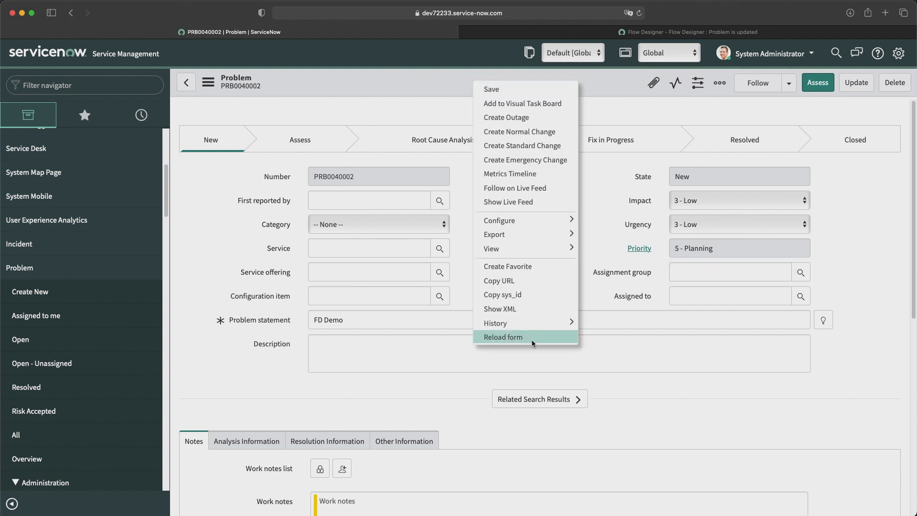
pyautogui.click(532, 340)
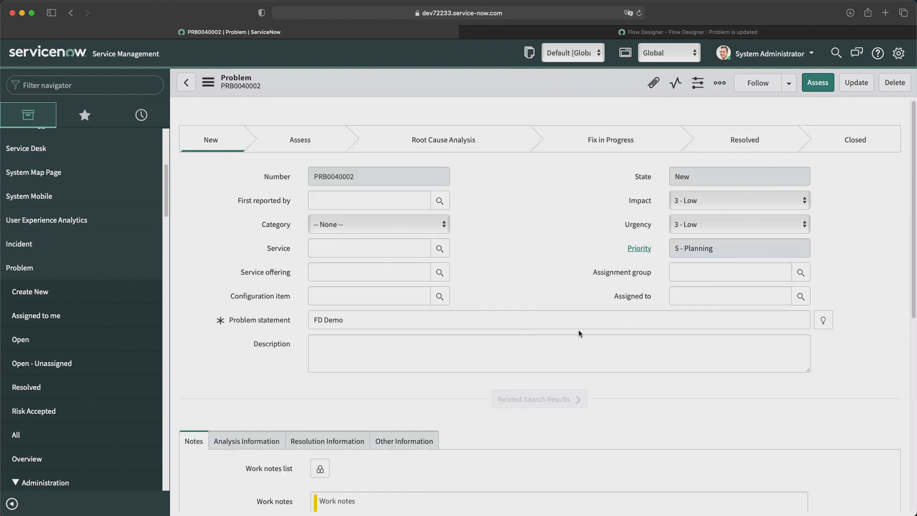
# Set the problem's assignment group to Network and save the record.
pyautogui.click(694, 272)
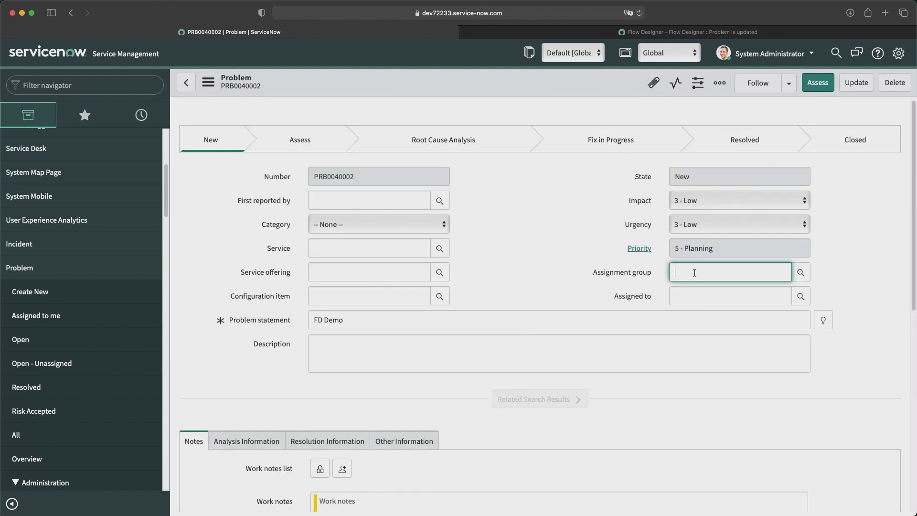
pyautogui.write('net')
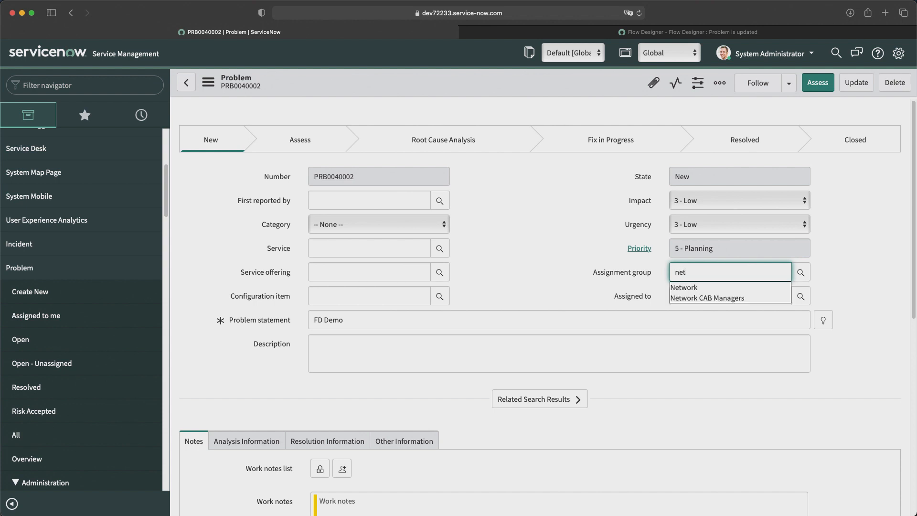
pyautogui.press('Down')
pyautogui.press('Return')
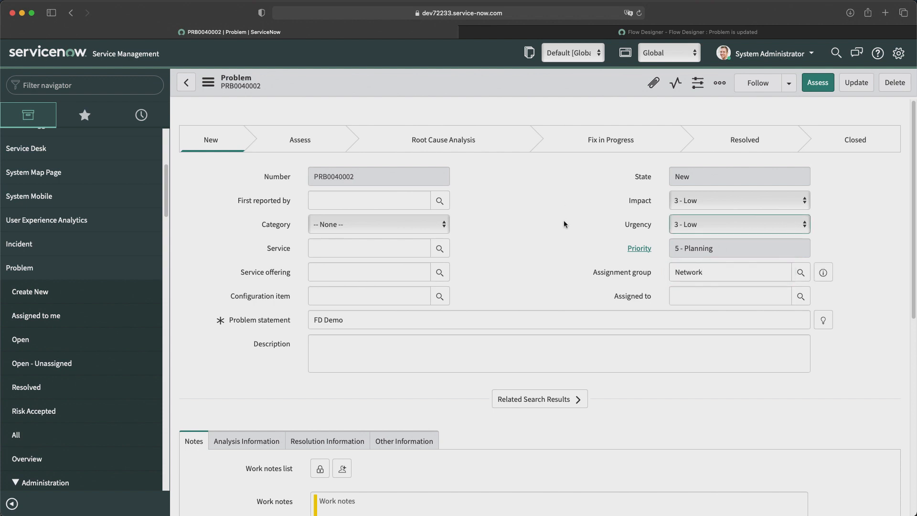
pyautogui.rightClick(485, 92)
pyautogui.click(500, 95)
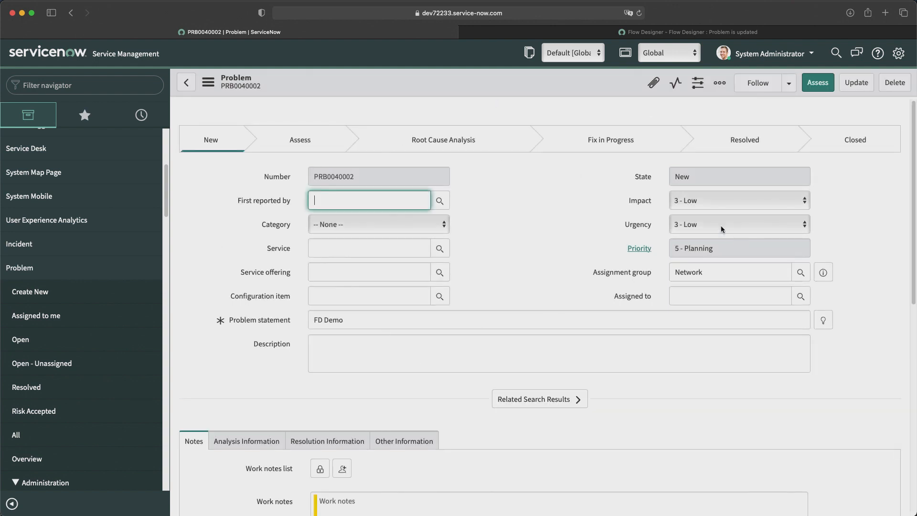
# Switch back to Flow Designer and check the flow's executions list, closing and reopening it to refresh the execution state.
pyautogui.click(681, 34)
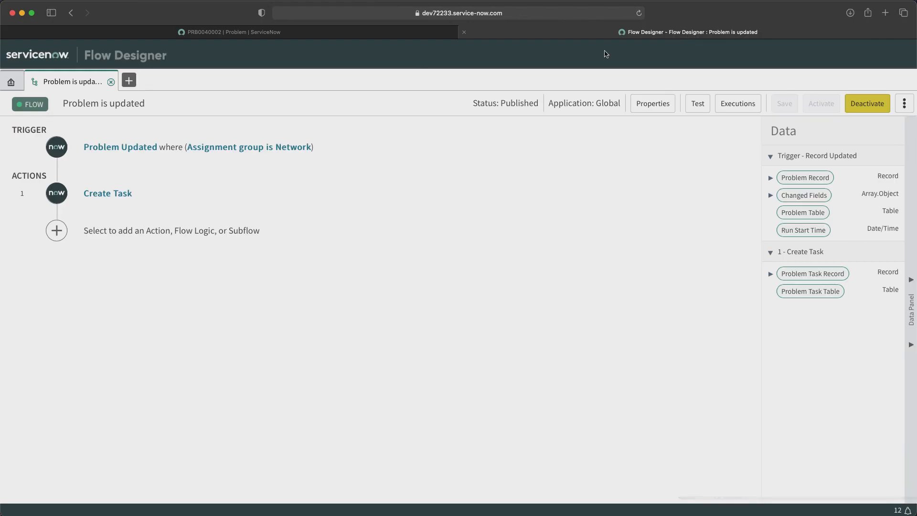
pyautogui.click(734, 105)
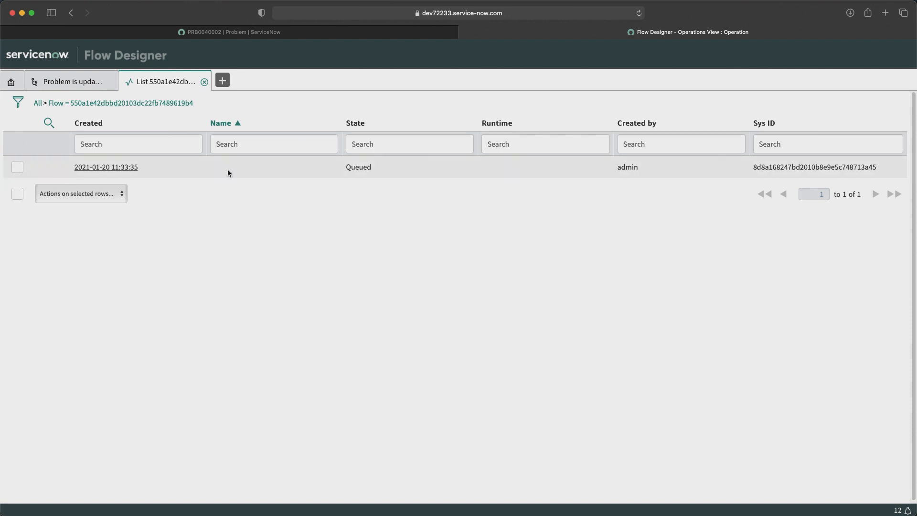
pyautogui.click(204, 83)
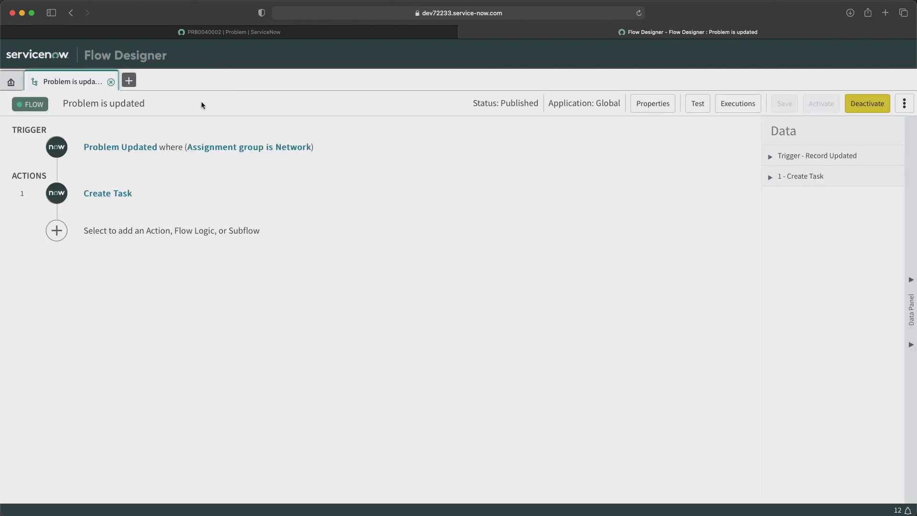
pyautogui.click(727, 107)
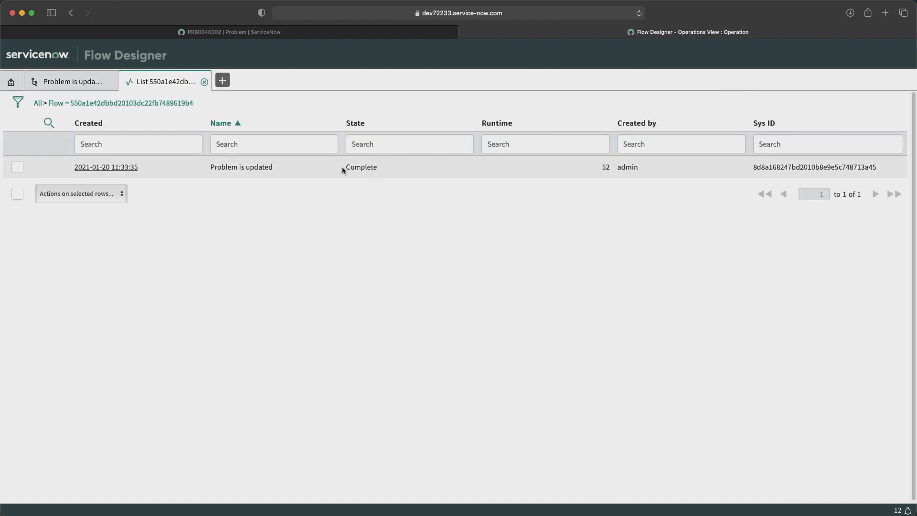
# Open the "Problem is updated" execution and examine the configuration and output details of its Problem Updated trigger.
pyautogui.click(125, 167)
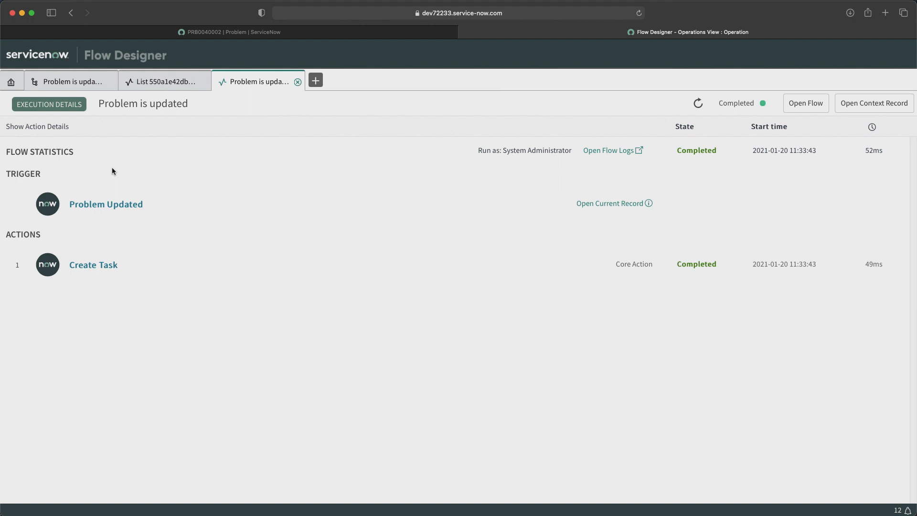
pyautogui.click(103, 206)
pyautogui.scroll(-5, 102, 205)
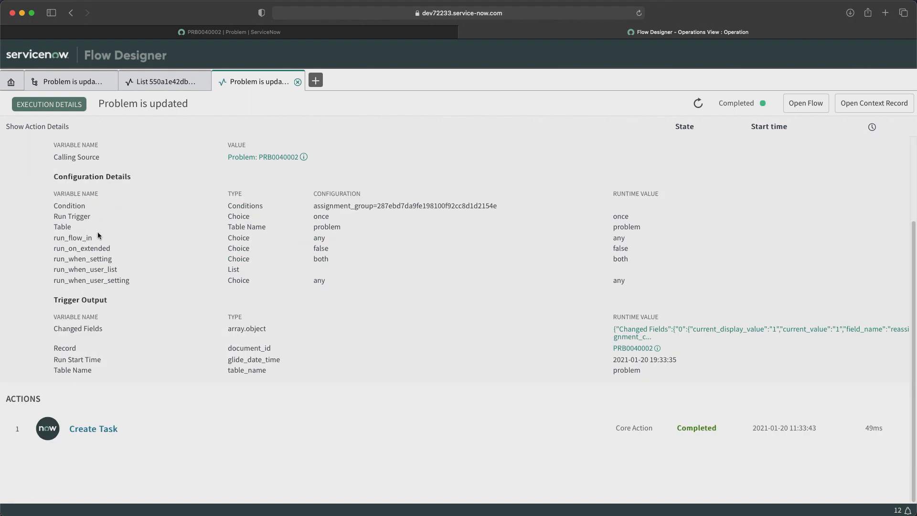
# Expand the execution's Create Task action and examine its configuration details and output data.
pyautogui.click(106, 429)
pyautogui.scroll(-5, 211, 317)
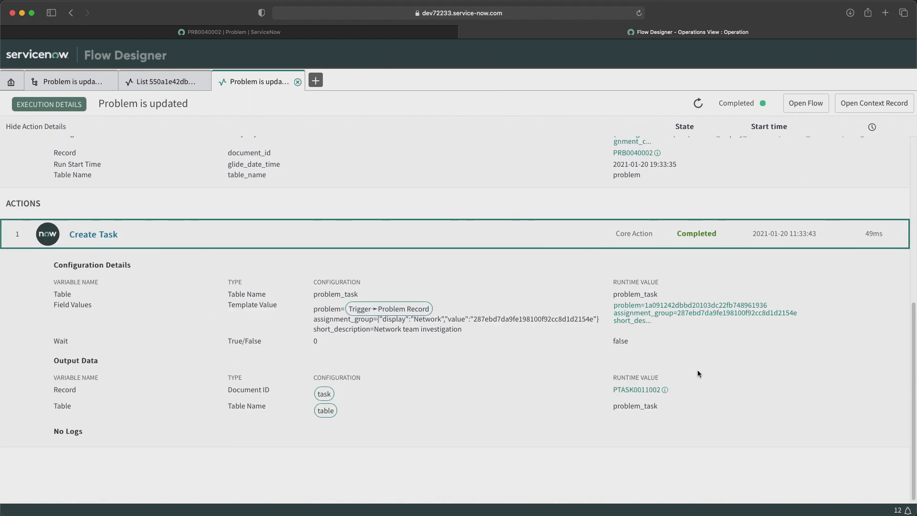
# Switch to the browser page with the "FD Demo" problem record, reload its form and check the related Problem Tasks list.
pyautogui.click(244, 33)
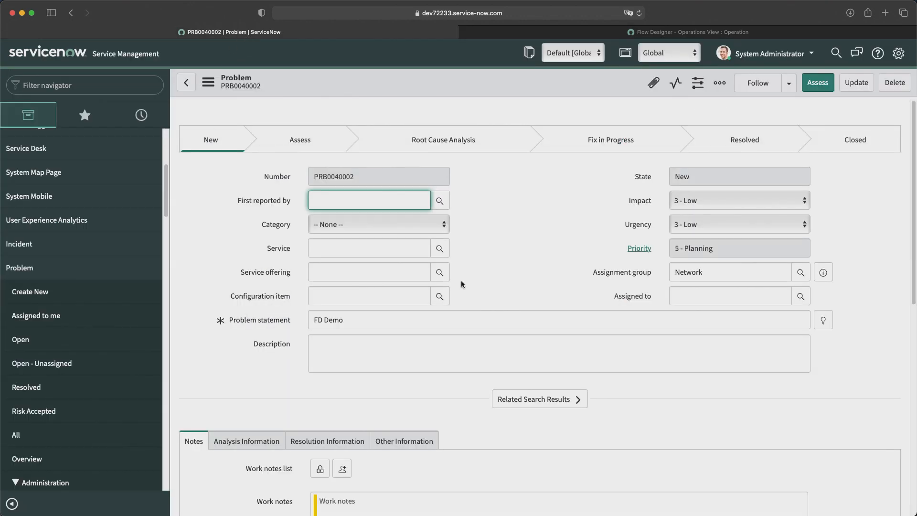
pyautogui.scroll(-10, 461, 280)
pyautogui.scroll(10, 526, 252)
pyautogui.rightClick(449, 86)
pyautogui.moveTo(499, 225)
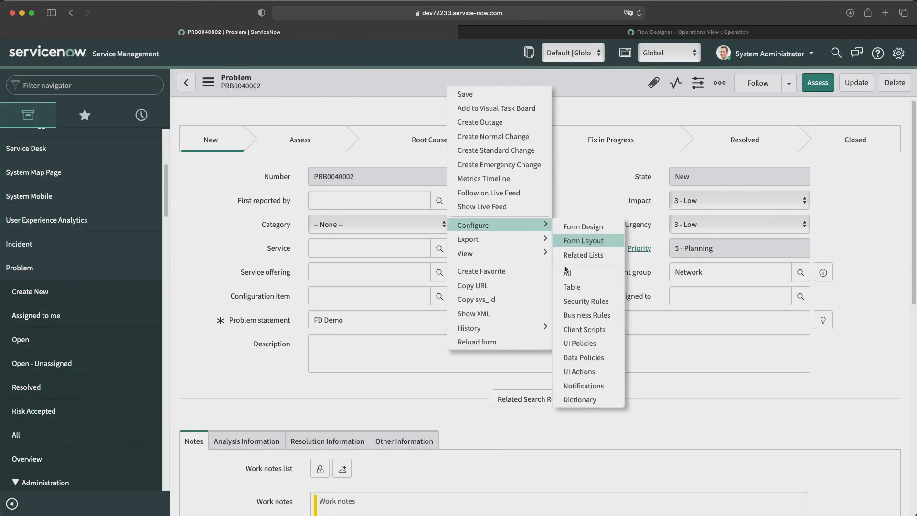
pyautogui.click(483, 343)
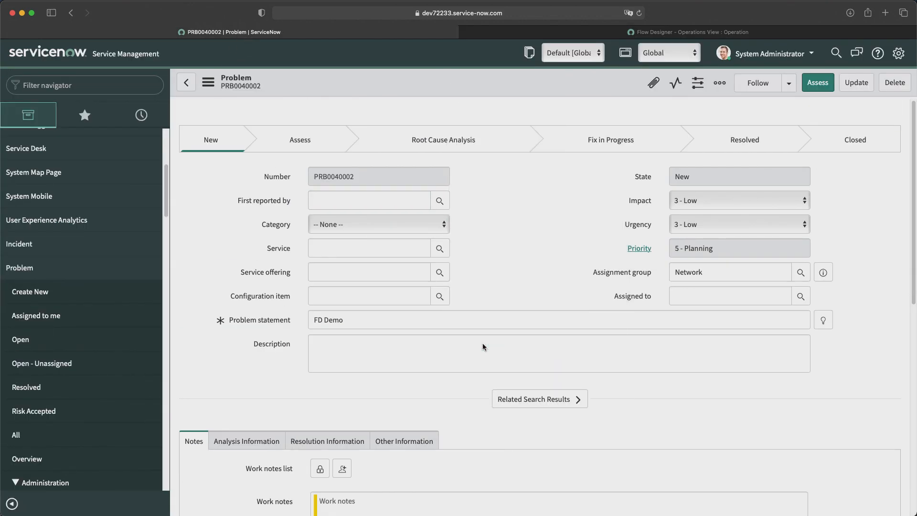
pyautogui.scroll(-10, 483, 343)
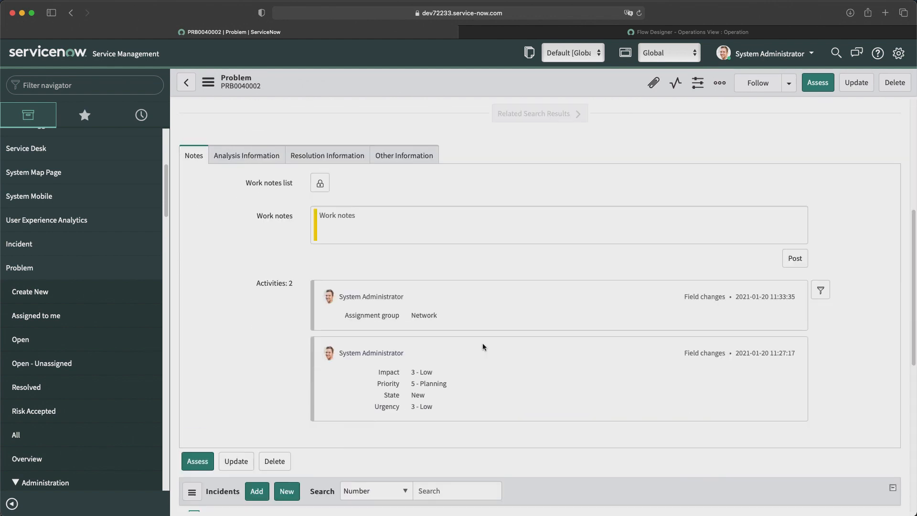
pyautogui.scroll(-10, 483, 347)
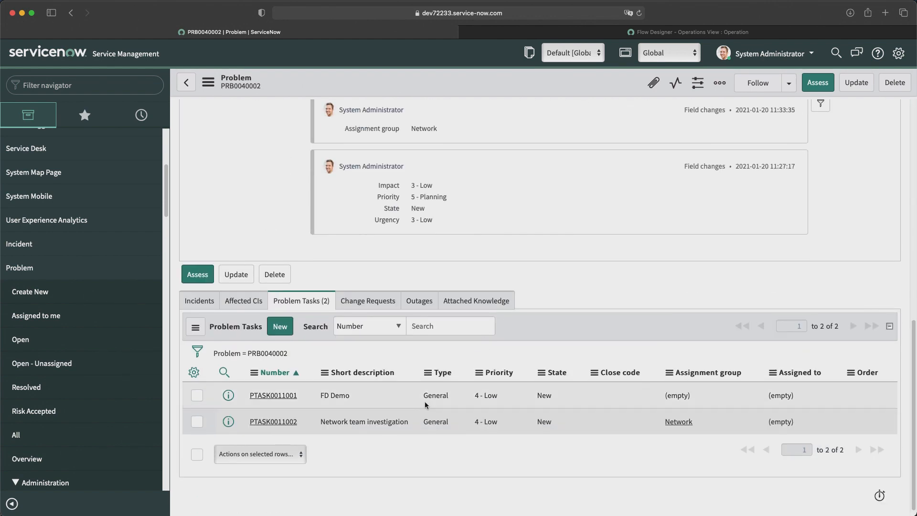